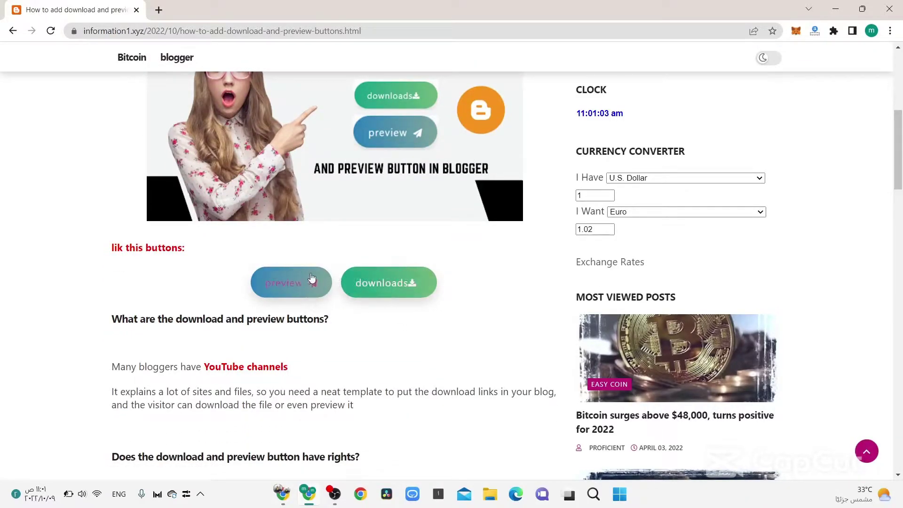
# Try the downloads demo button in the article, close the tab it opens, and look through the article on adding the buttons
pyautogui.click(413, 285)
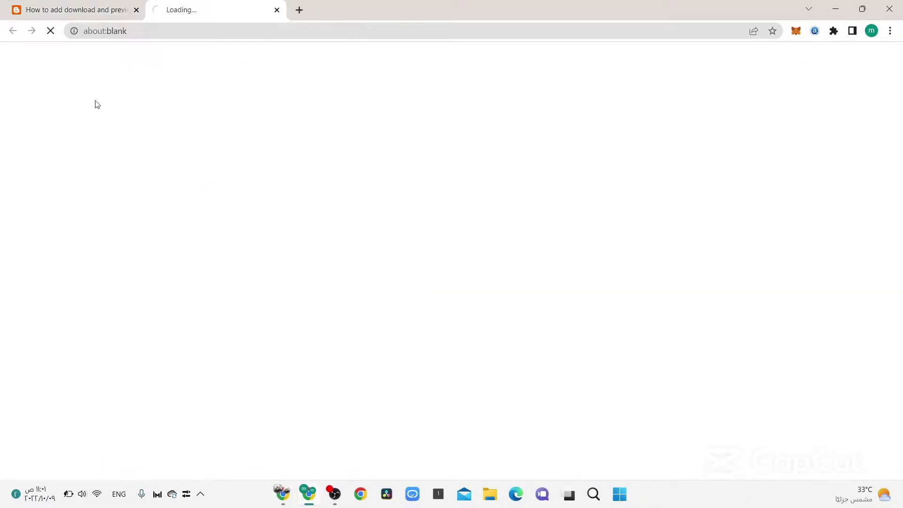
pyautogui.click(277, 10)
pyautogui.scroll(5, 328, 234)
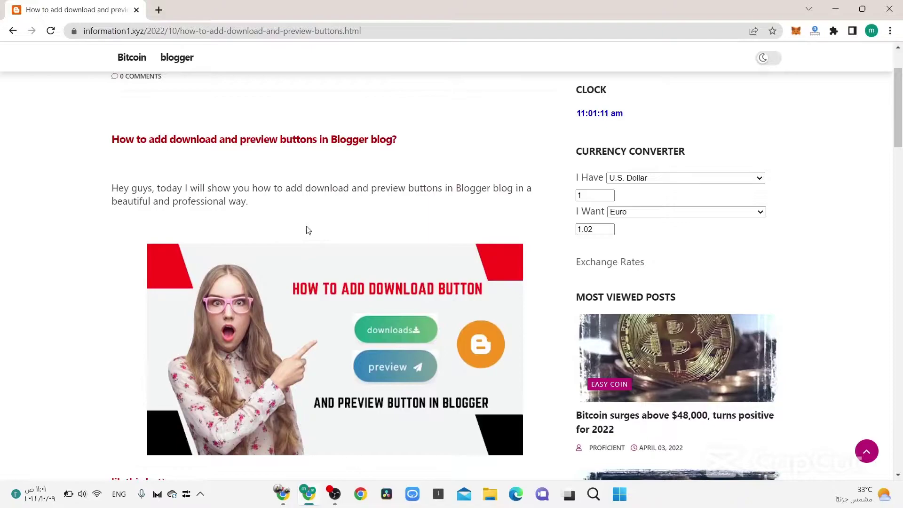
pyautogui.scroll(3, 308, 230)
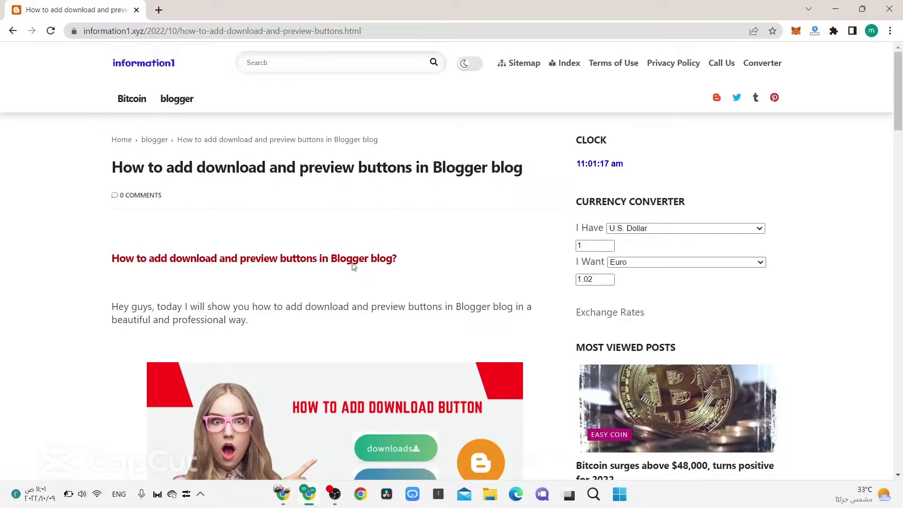
pyautogui.scroll(-10, 365, 240)
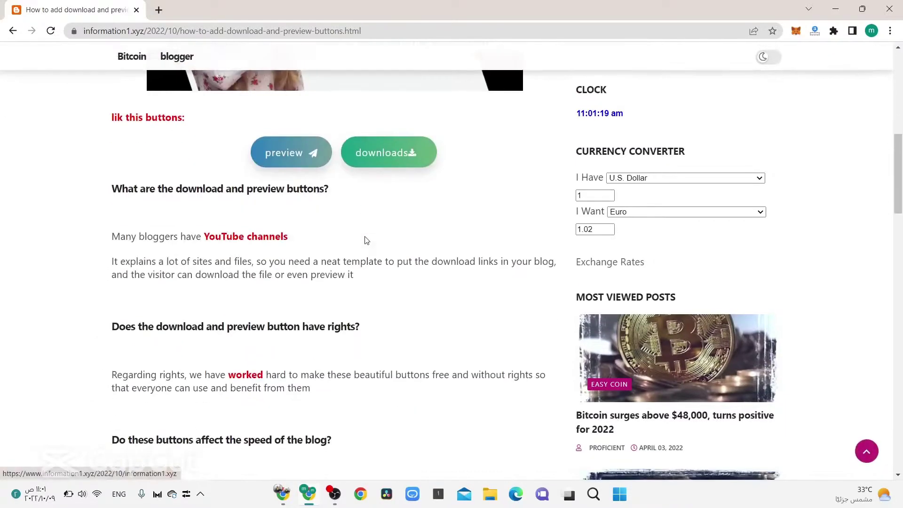
pyautogui.scroll(-3, 366, 240)
# Switch to the Blogger dashboard window and open the bitcoin1 blog's theme for HTML editing
pyautogui.click(282, 494)
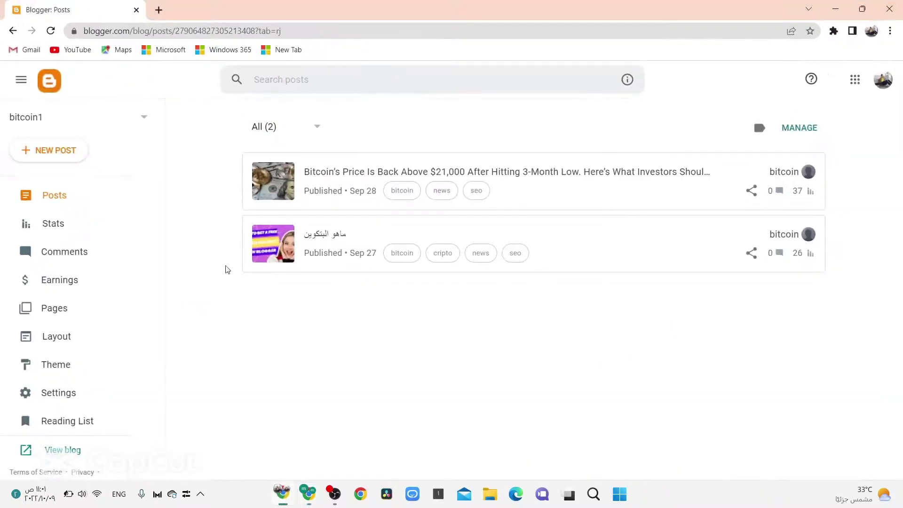
pyautogui.click(86, 370)
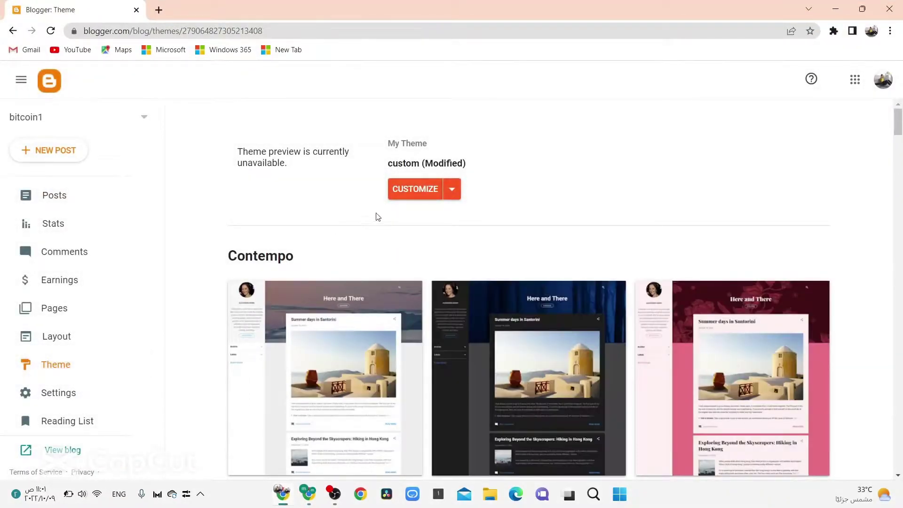
pyautogui.click(449, 192)
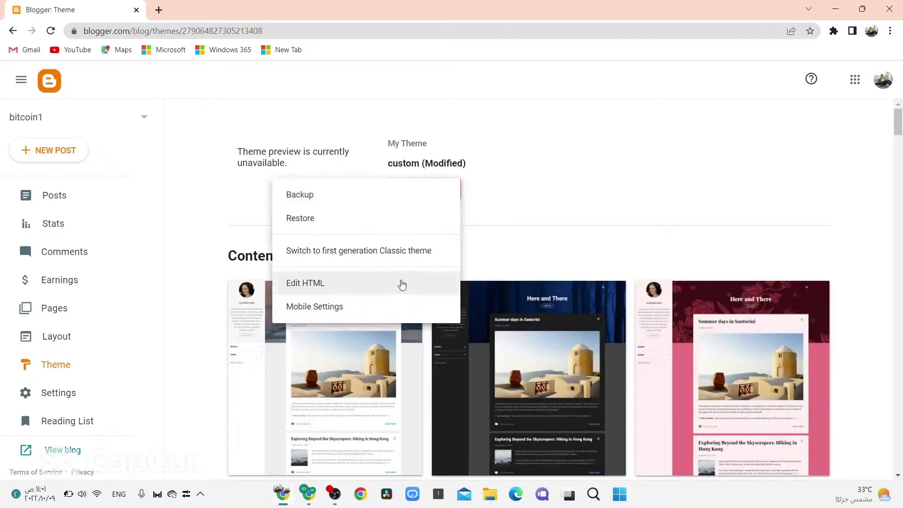
pyautogui.click(399, 284)
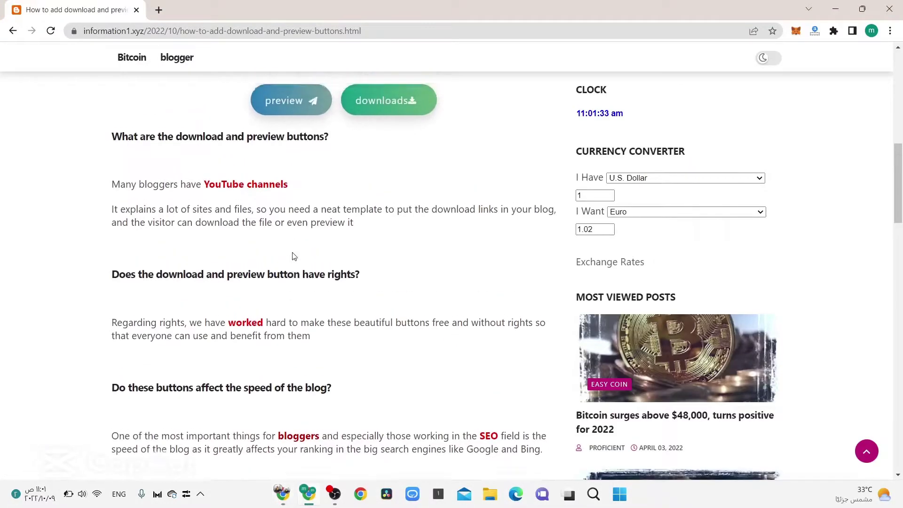
# Copy the </head> tag from the first instruction in the article on adding download and preview buttons
pyautogui.scroll(-8, 293, 256)
pyautogui.scroll(-1, 280, 180)
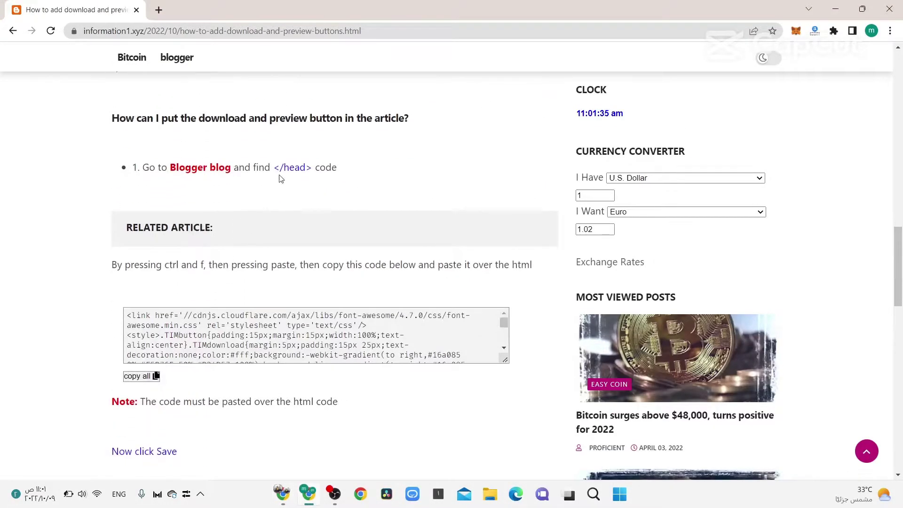
pyautogui.moveTo(273, 166)
pyautogui.mouseDown()
pyautogui.moveTo(312, 168)
pyautogui.moveTo(274, 168)
pyautogui.mouseUp()
pyautogui.rightClick(275, 168)
pyautogui.click(303, 180)
# Return to the Blogger theme editor and search its code for </head>
pyautogui.click(282, 493)
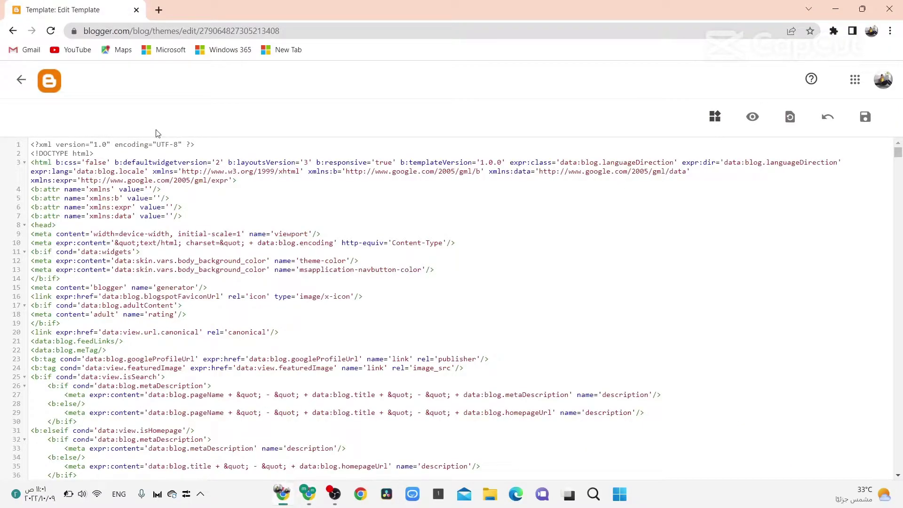
pyautogui.hotkey('ctrl', 'f')
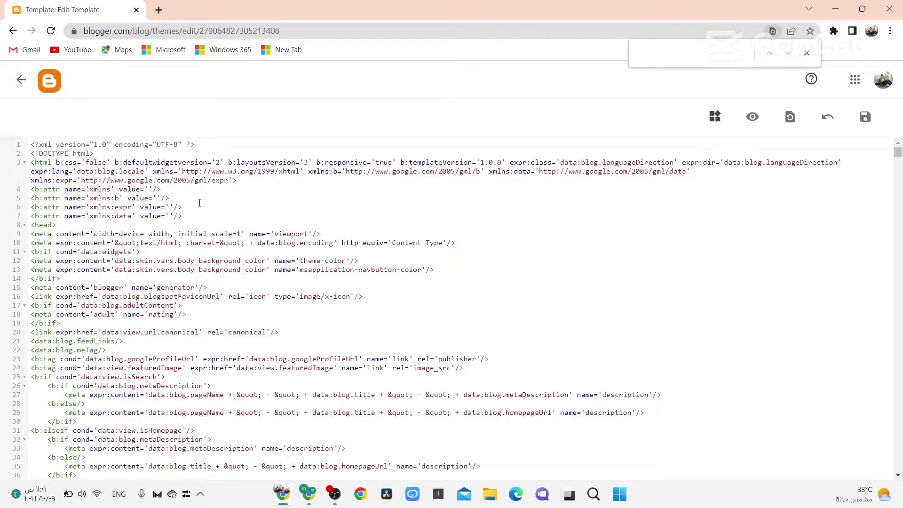
pyautogui.hotkey('ctrl', 'f')
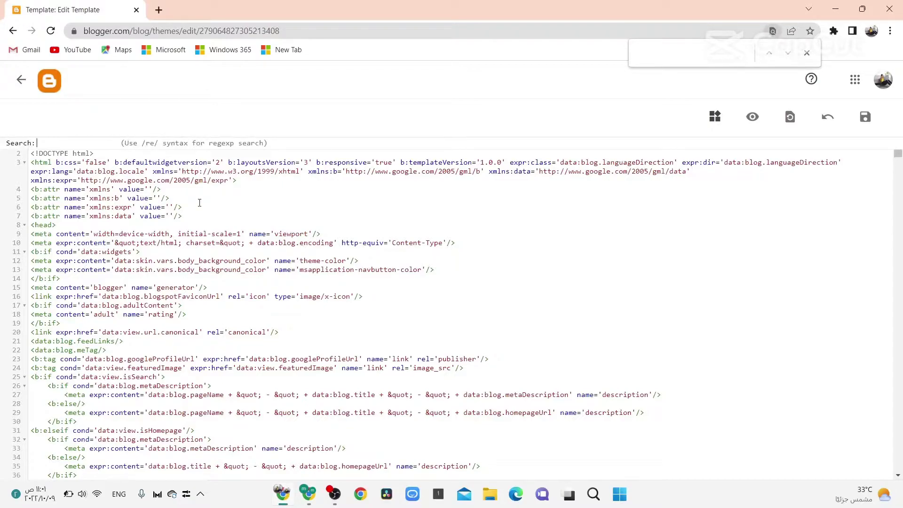
pyautogui.hotkey('ctrl', 'v')
pyautogui.press('Return')
pyautogui.scroll(-2, 206, 295)
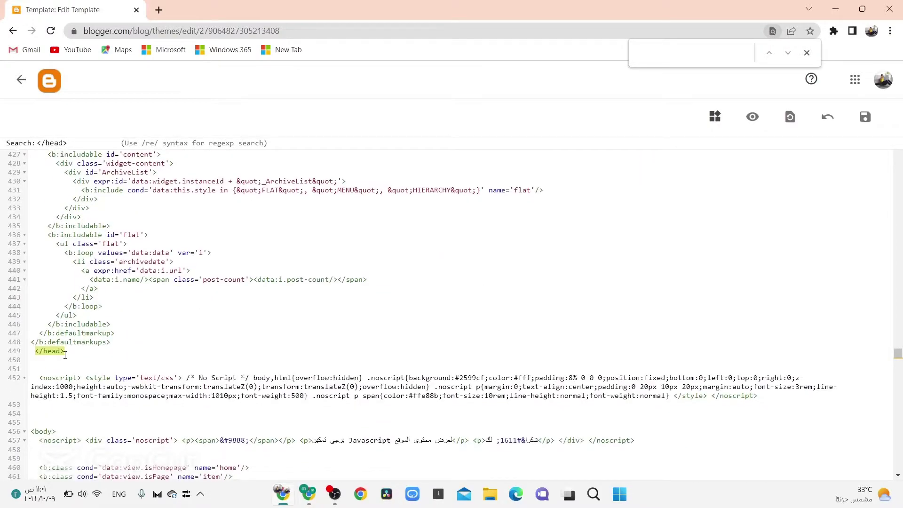
# Insert seven blank lines directly above the </head> tag in the theme code
pyautogui.click(65, 354)
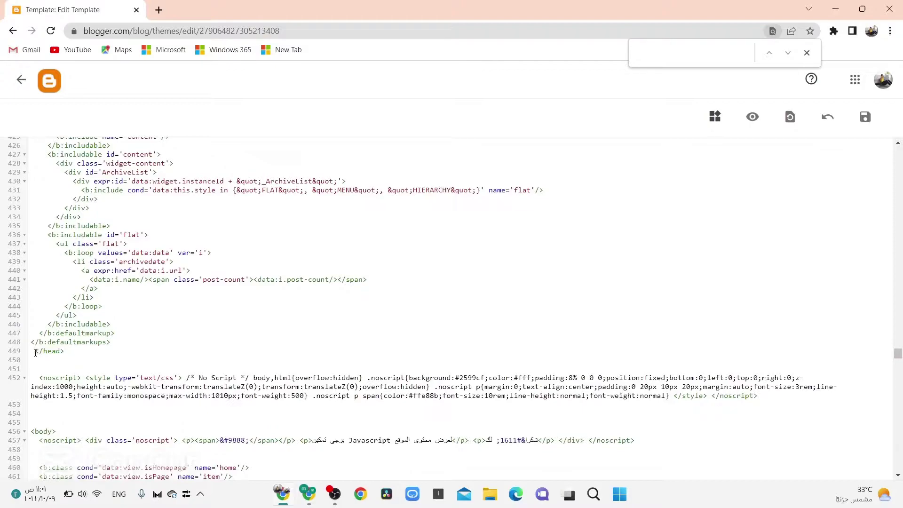
pyautogui.press('Return')
pyautogui.press('Return')
pyautogui.press('Return')
pyautogui.press('Return')
pyautogui.press('Return')
pyautogui.press('Return')
pyautogui.press('Return')
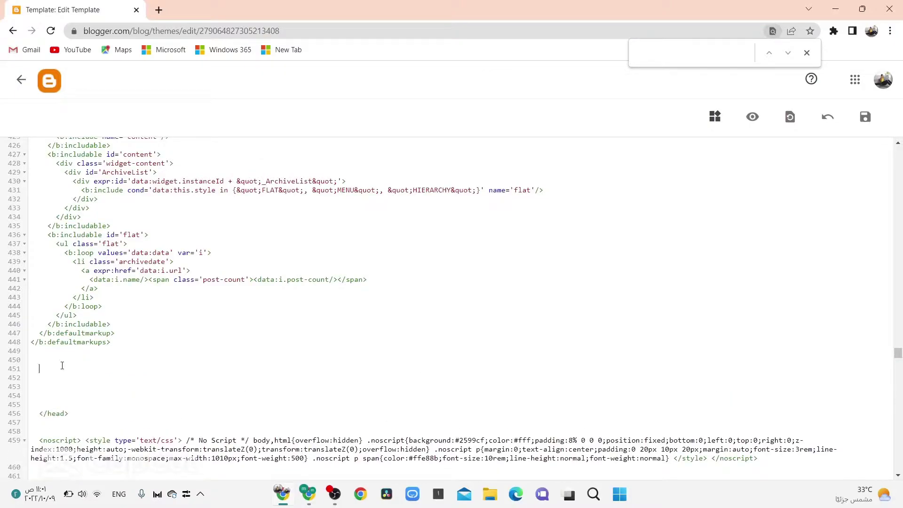
# Go back to the article and copy the entire font-awesome link and TIMbutton style code block
pyautogui.click(308, 498)
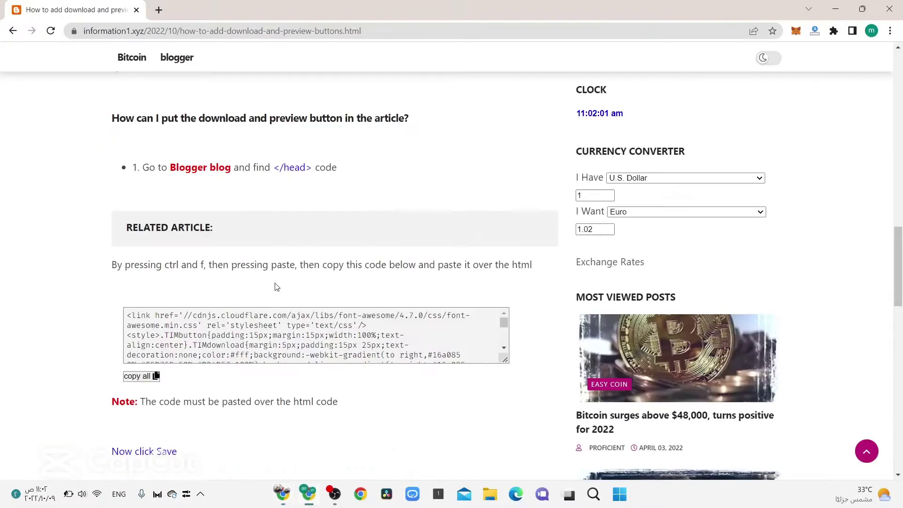
pyautogui.scroll(4, 264, 301)
pyautogui.scroll(-6, 261, 294)
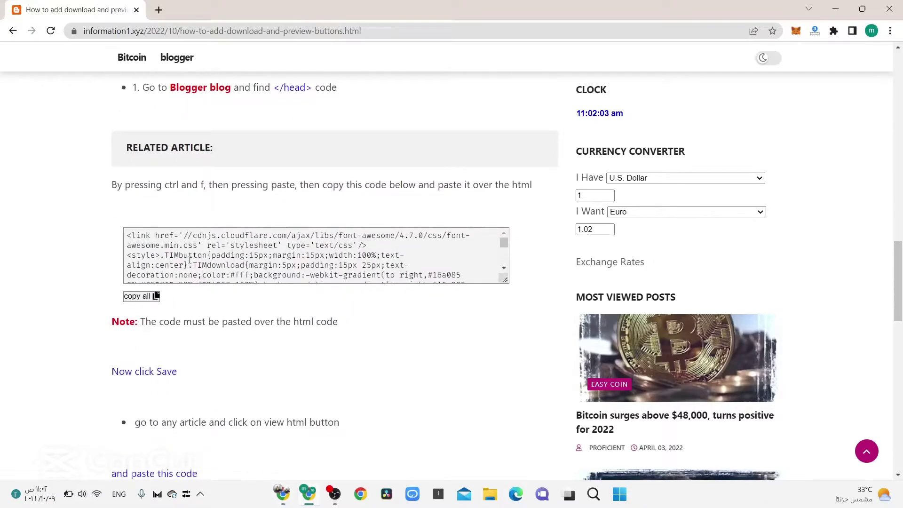
pyautogui.click(135, 296)
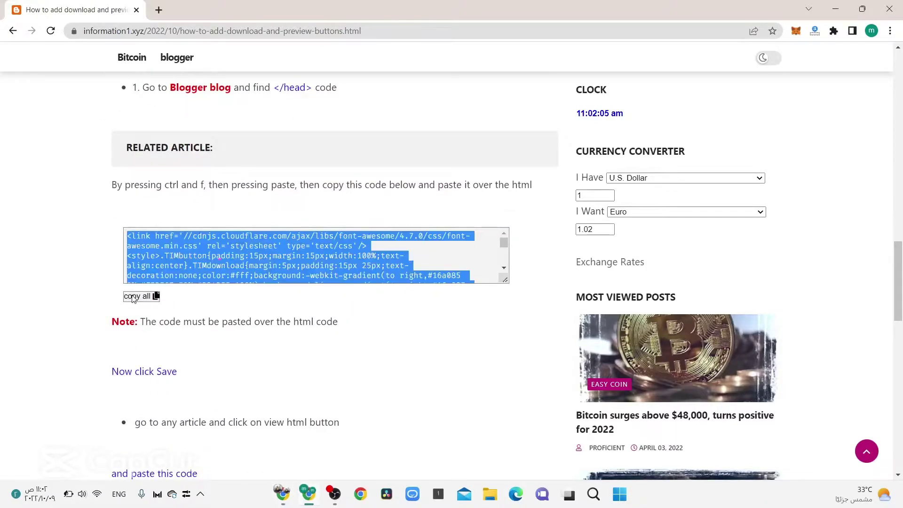
# Paste the copied style code into the blank lines above </head> in the Blogger theme, save the theme, and close the browser's find bar
pyautogui.click(282, 492)
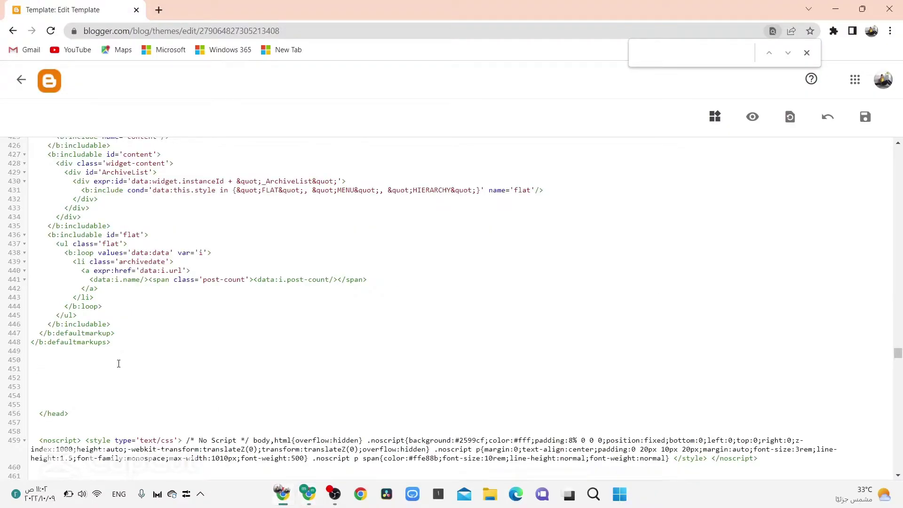
pyautogui.hotkey('ctrl', 'v')
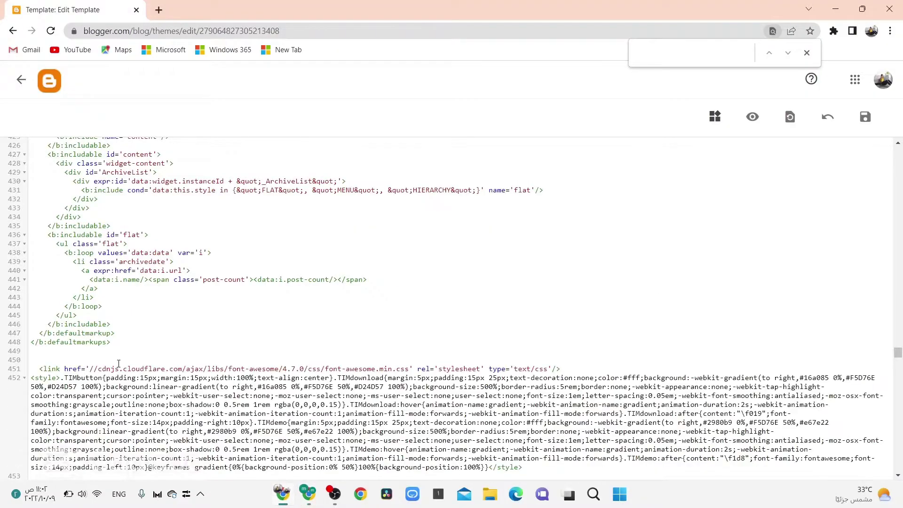
pyautogui.scroll(-3, 118, 363)
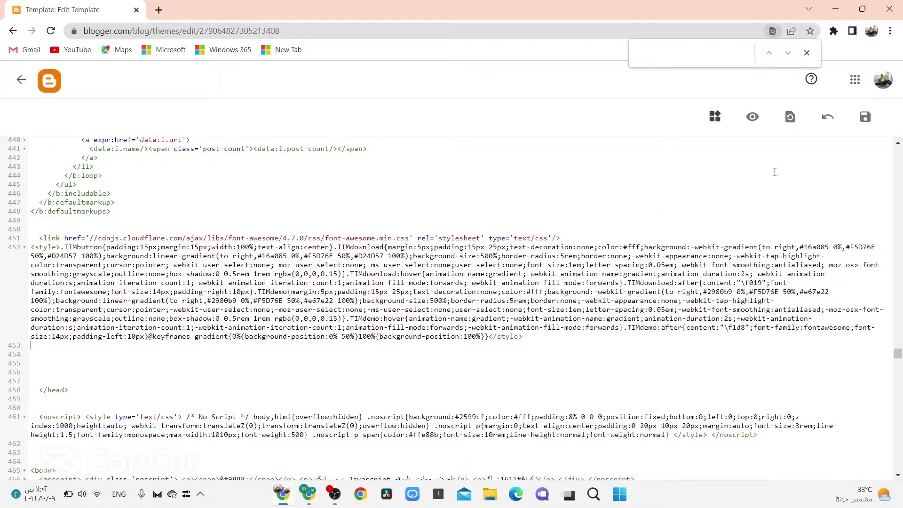
pyautogui.click(867, 118)
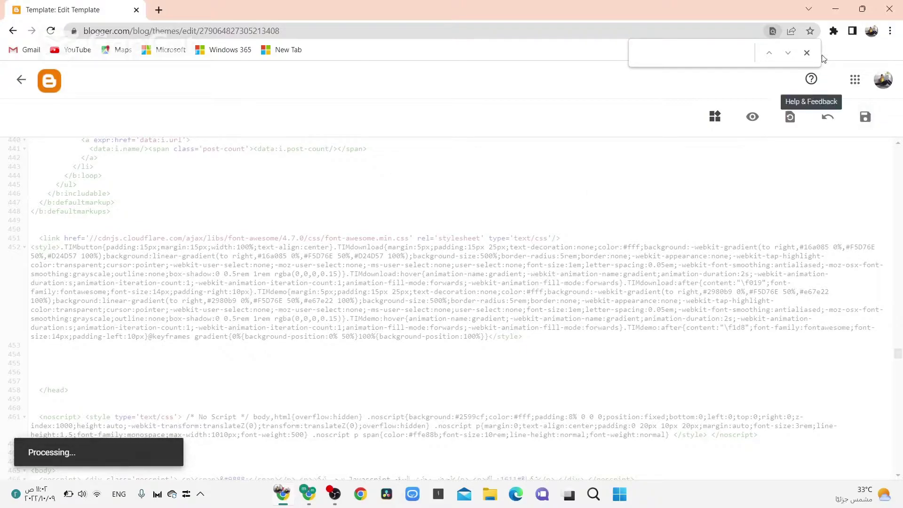
pyautogui.click(807, 53)
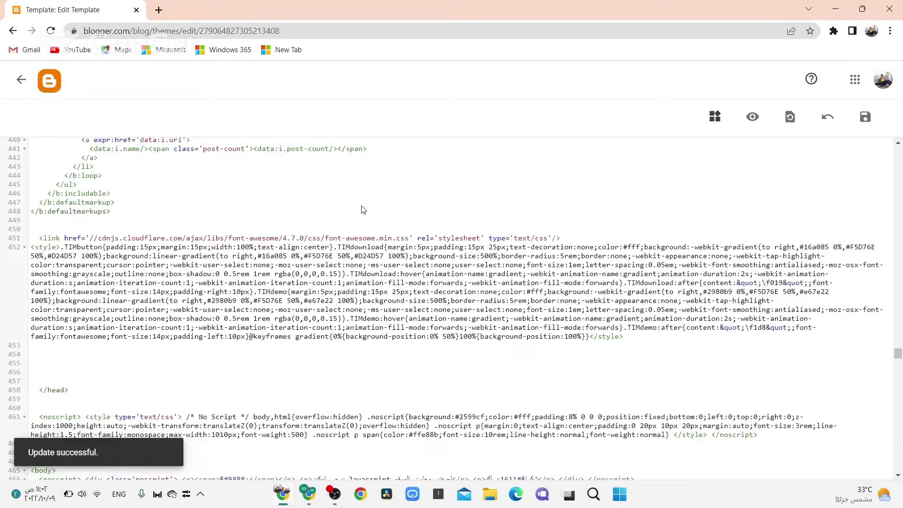
# Leave the theme editor, create a new post from the blog's posts list, and switch the post to HTML view
pyautogui.click(21, 79)
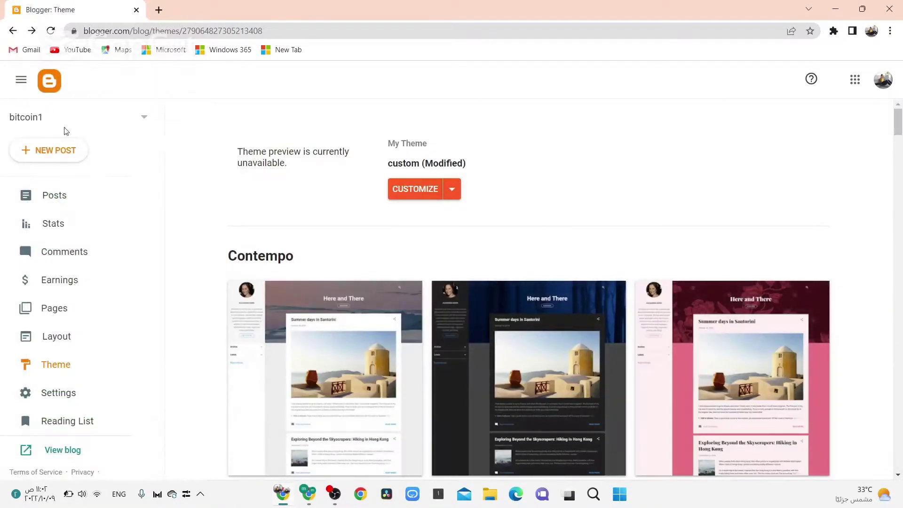
pyautogui.click(66, 201)
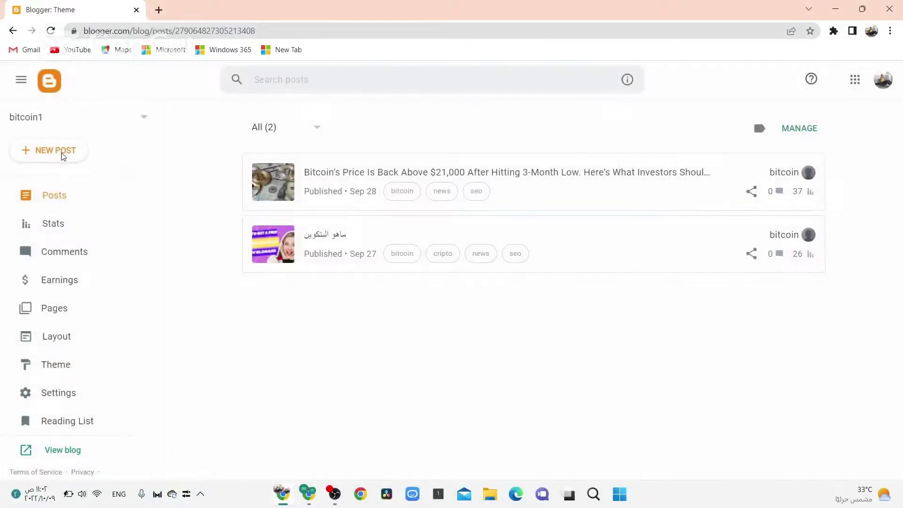
pyautogui.click(55, 150)
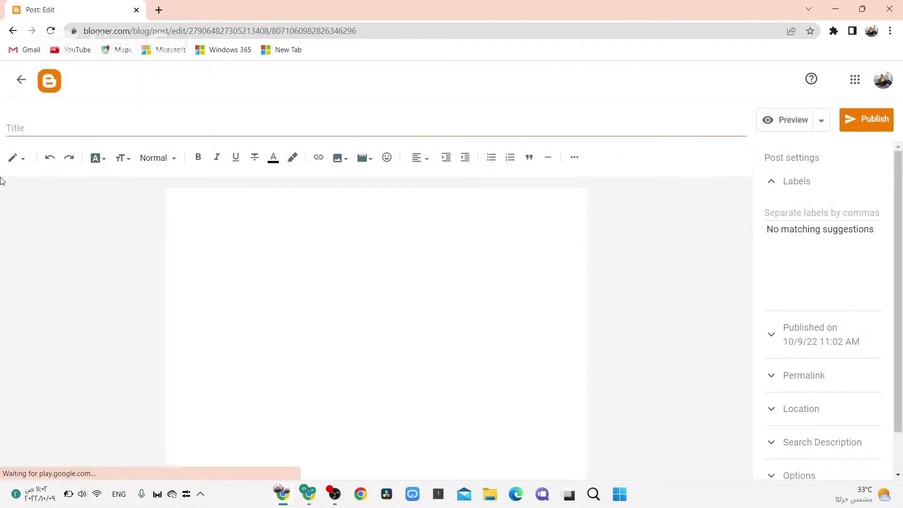
pyautogui.click(13, 166)
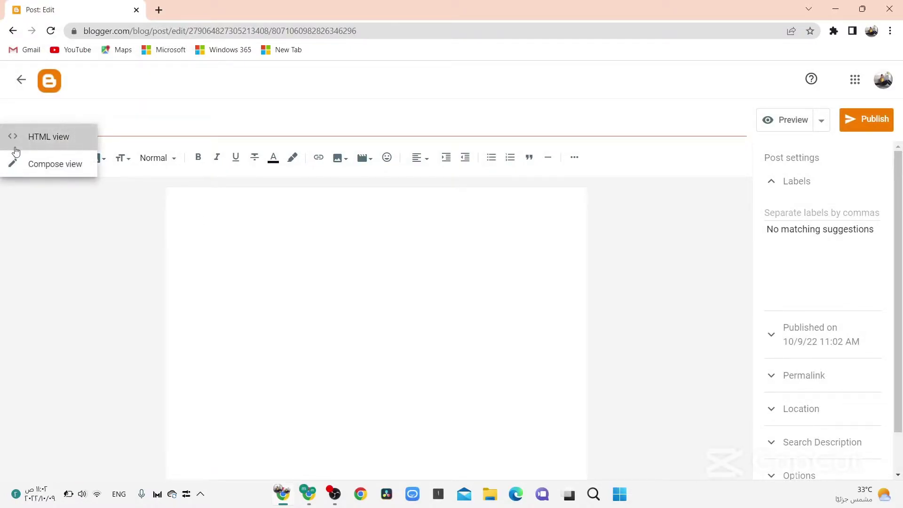
pyautogui.click(14, 141)
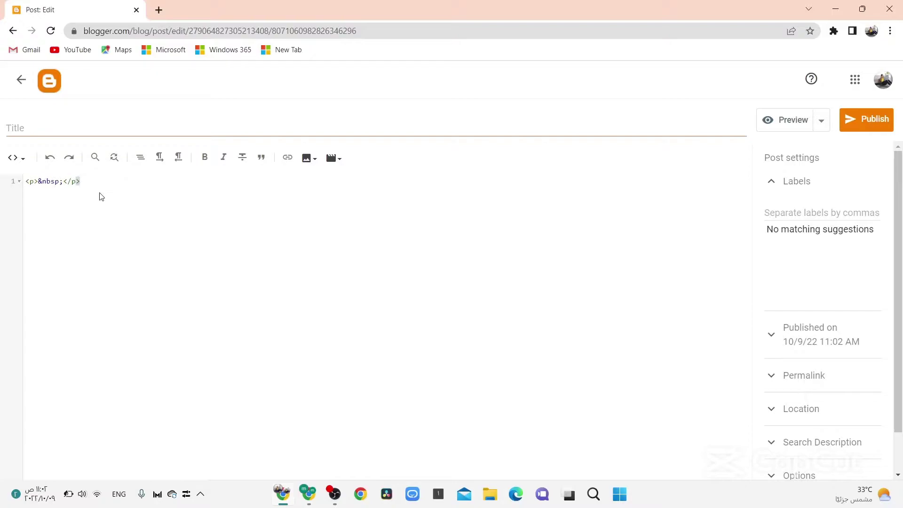
# Delete the default <p>&nbsp;</p> markup from the new post's HTML
pyautogui.press('BackSpace')
pyautogui.press('BackSpace')
pyautogui.press('BackSpace')
pyautogui.press('BackSpace')
pyautogui.press('BackSpace')
pyautogui.press('BackSpace')
pyautogui.press('BackSpace')
pyautogui.press('BackSpace')
pyautogui.press('BackSpace')
pyautogui.press('BackSpace')
pyautogui.press('BackSpace')
pyautogui.press('BackSpace')
pyautogui.press('BackSpace')
# Copy the TIMbutton div code with the preview and download links from the article
pyautogui.click(306, 494)
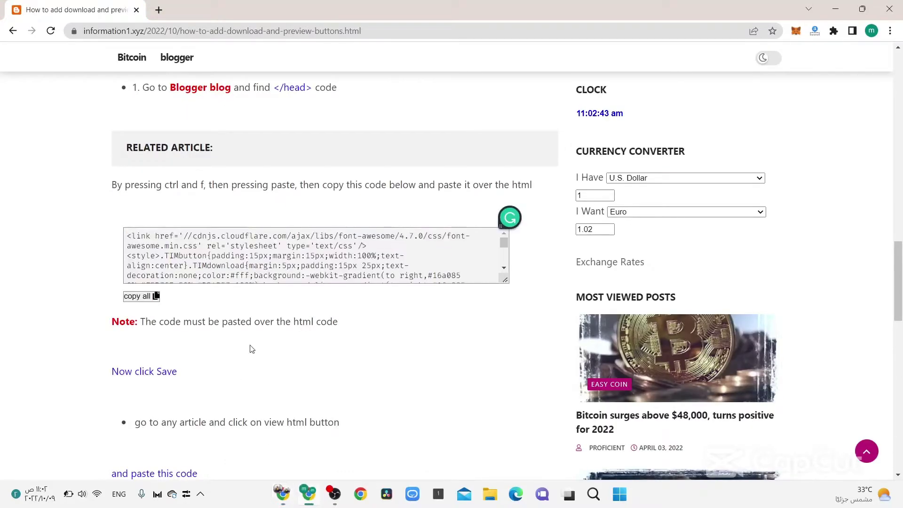
pyautogui.scroll(-7, 155, 310)
pyautogui.moveTo(182, 255); pyautogui.dragTo(129, 210)
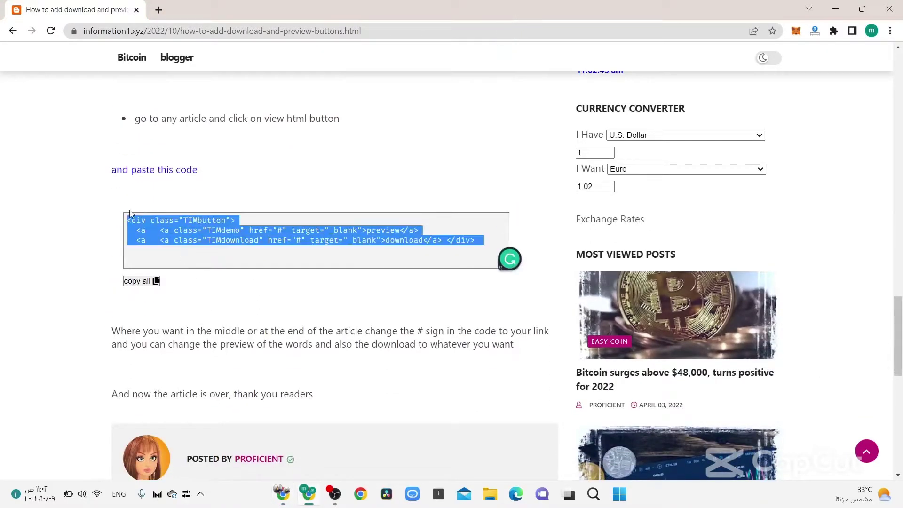
pyautogui.rightClick(167, 233)
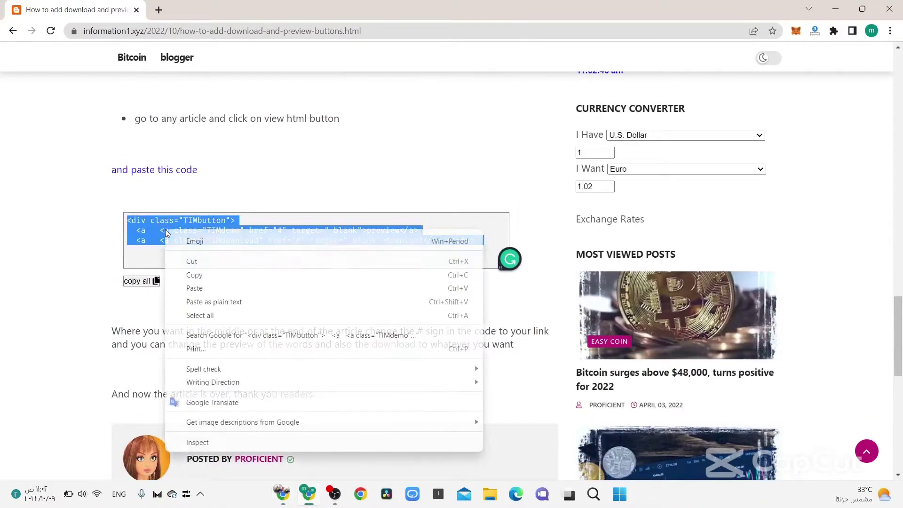
pyautogui.click(238, 275)
# Return to the Blogger post and paste the button code into its empty HTML
pyautogui.click(282, 493)
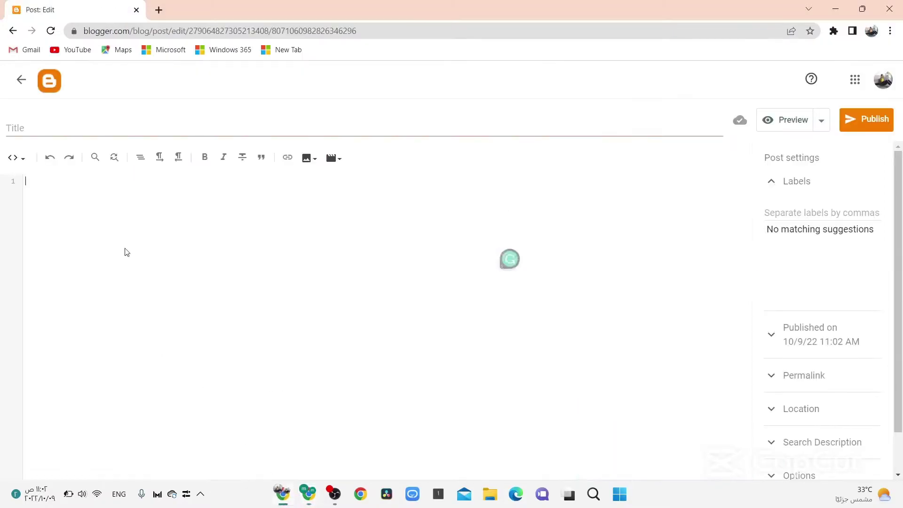
pyautogui.rightClick(125, 249)
pyautogui.click(175, 134)
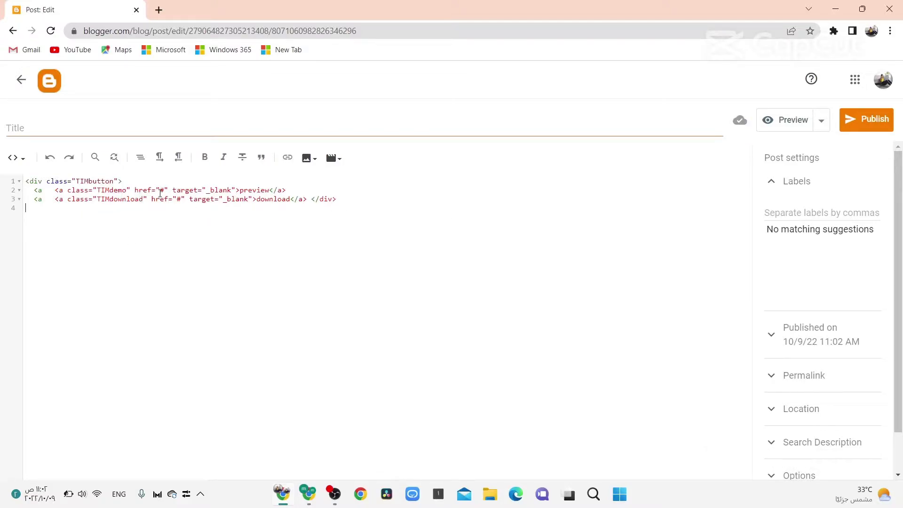
# Replace the # placeholders in the preview and download links with the post's edit-page URL copied from the browser
pyautogui.moveTo(161, 191); pyautogui.dragTo(167, 192)
pyautogui.rightClick(352, 30)
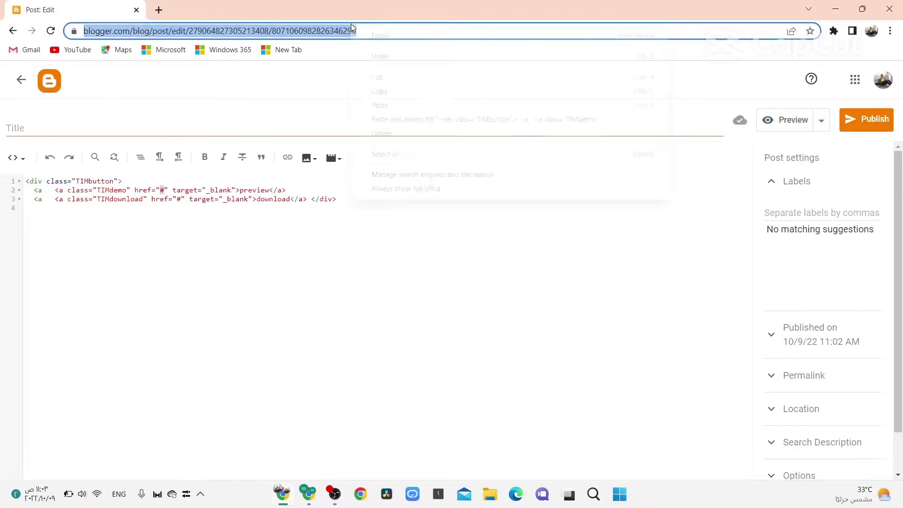
pyautogui.click(403, 92)
pyautogui.rightClick(160, 194)
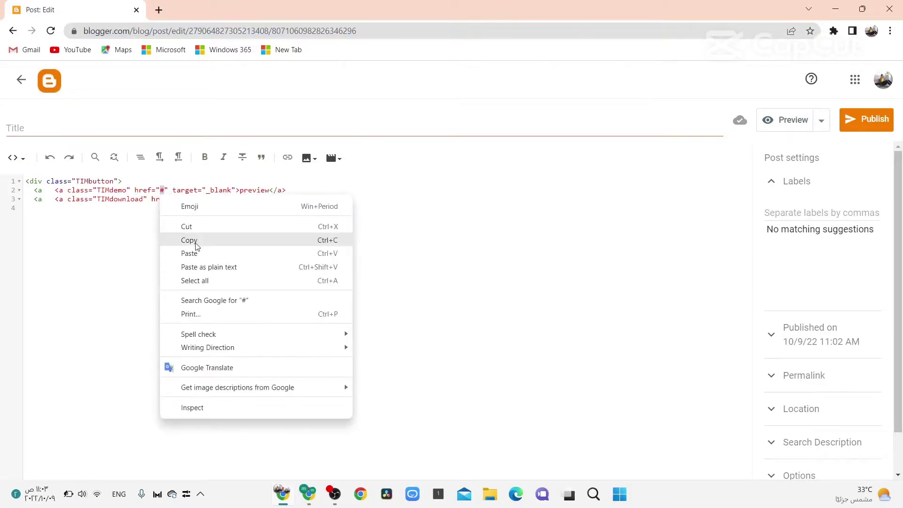
pyautogui.click(190, 253)
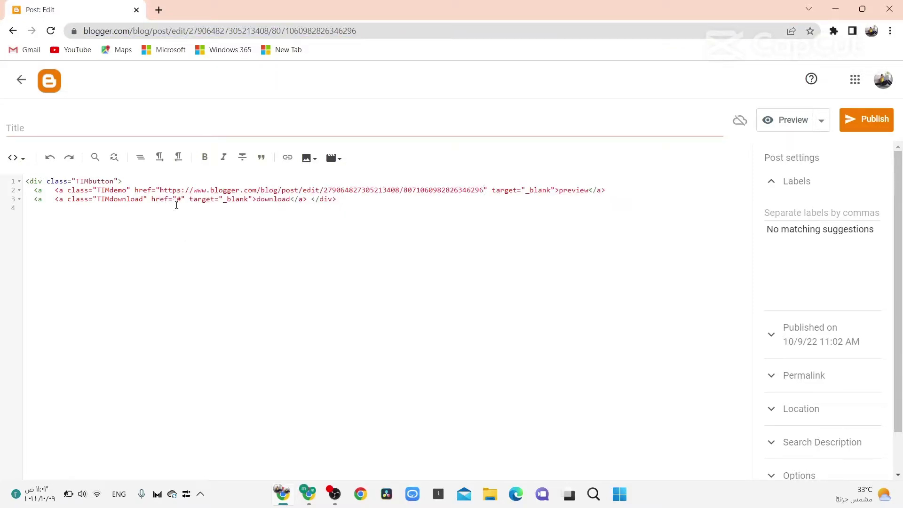
pyautogui.doubleClick(180, 202)
pyautogui.rightClick(179, 204)
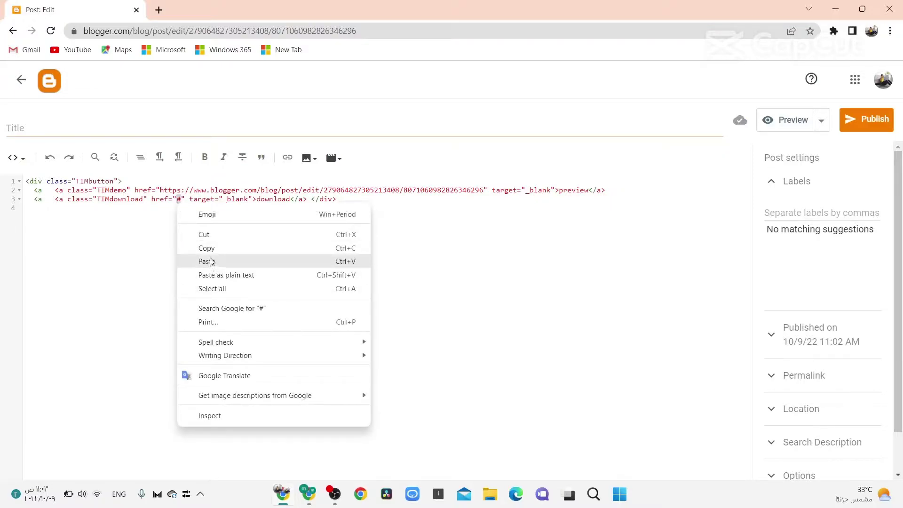
pyautogui.click(209, 261)
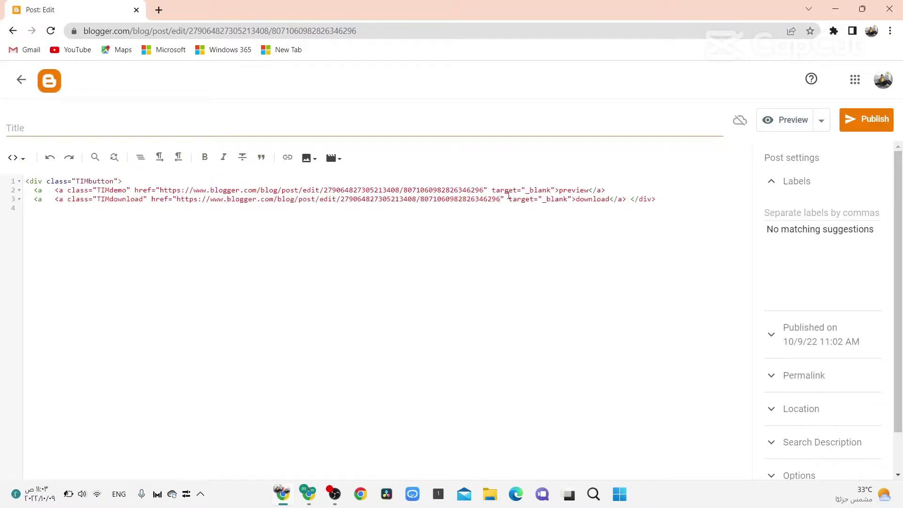
# Check the preview and download label texts in the button code, and publish the post
pyautogui.doubleClick(576, 191)
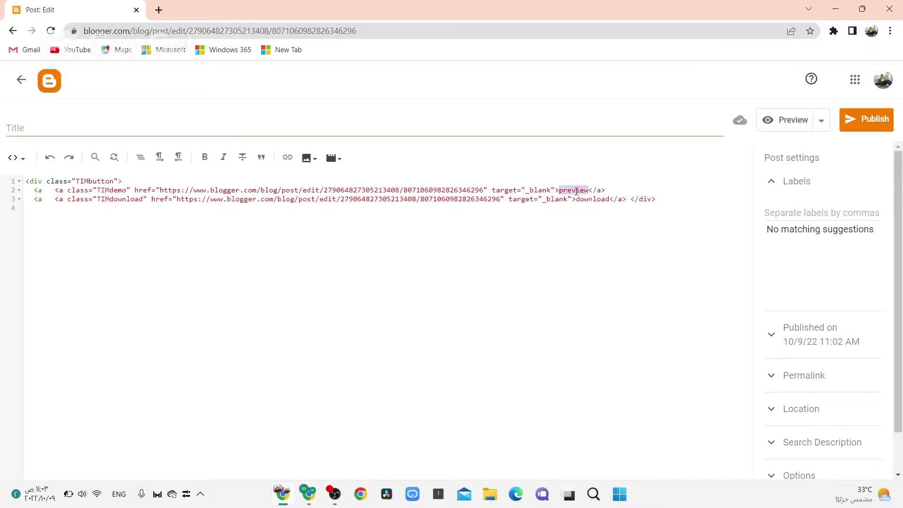
pyautogui.click(588, 205)
pyautogui.doubleClick(602, 201)
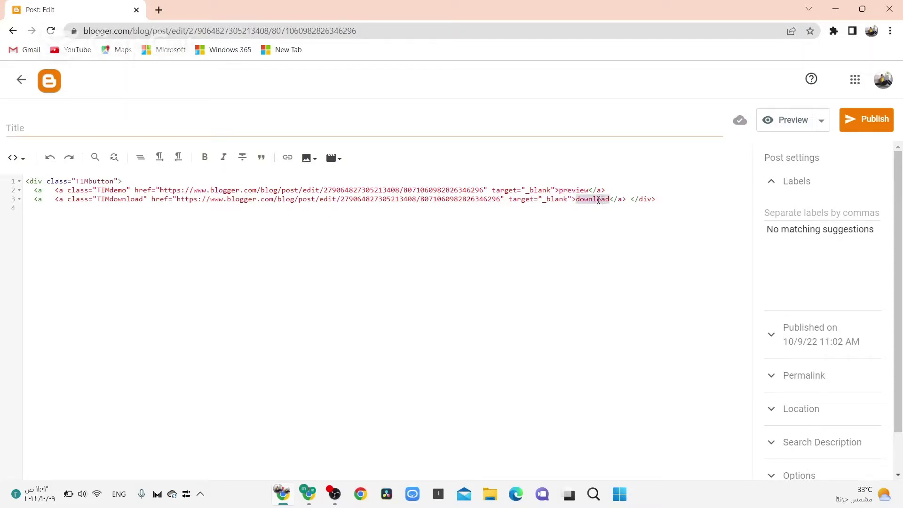
pyautogui.click(595, 200)
pyautogui.click(859, 123)
pyautogui.click(508, 301)
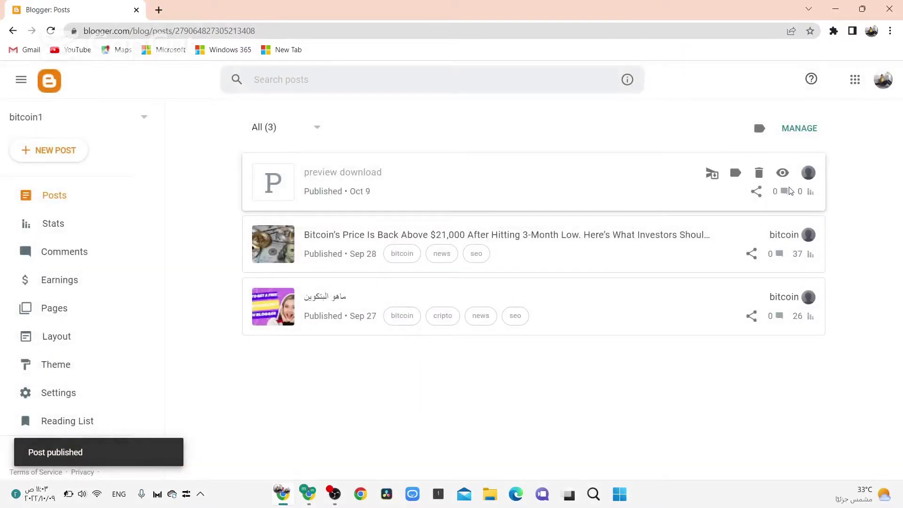
# View the published post, test its download and preview buttons, and close the opened pages
pyautogui.click(783, 173)
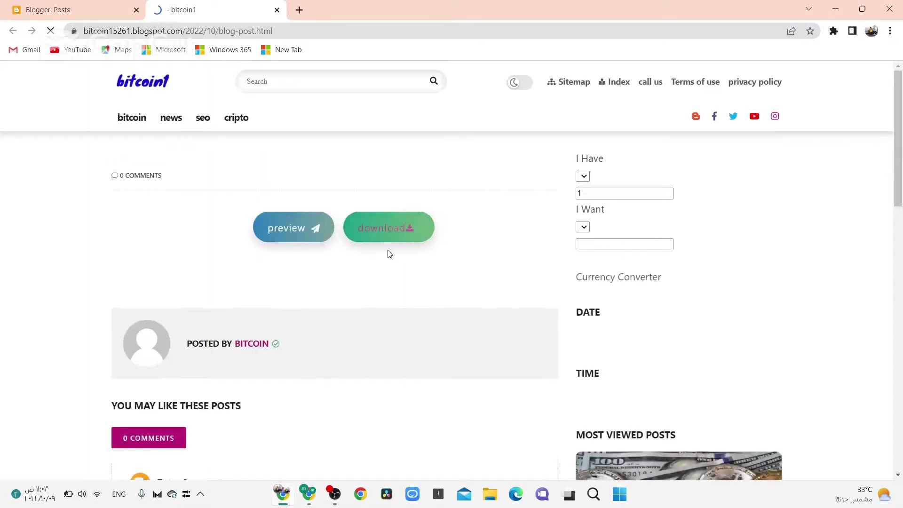
pyautogui.click(386, 230)
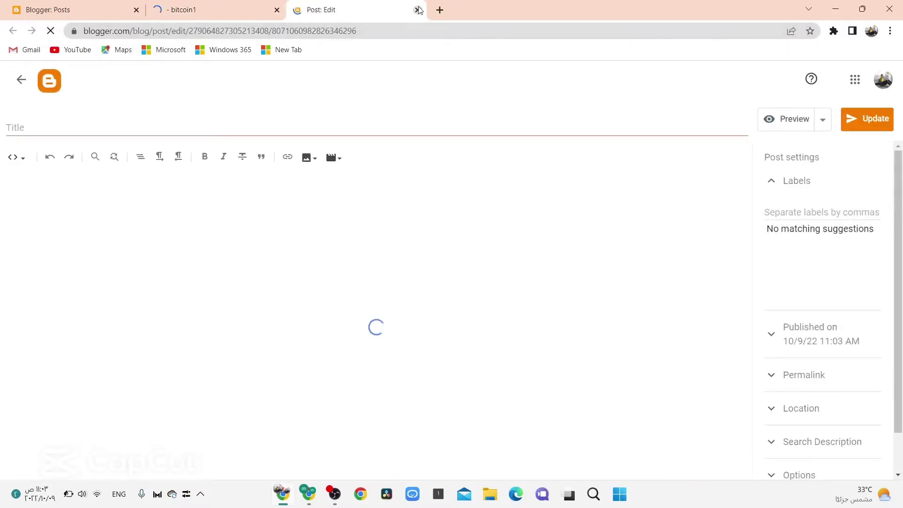
pyautogui.hotkey('ctrl', 'w')
pyautogui.click(379, 241)
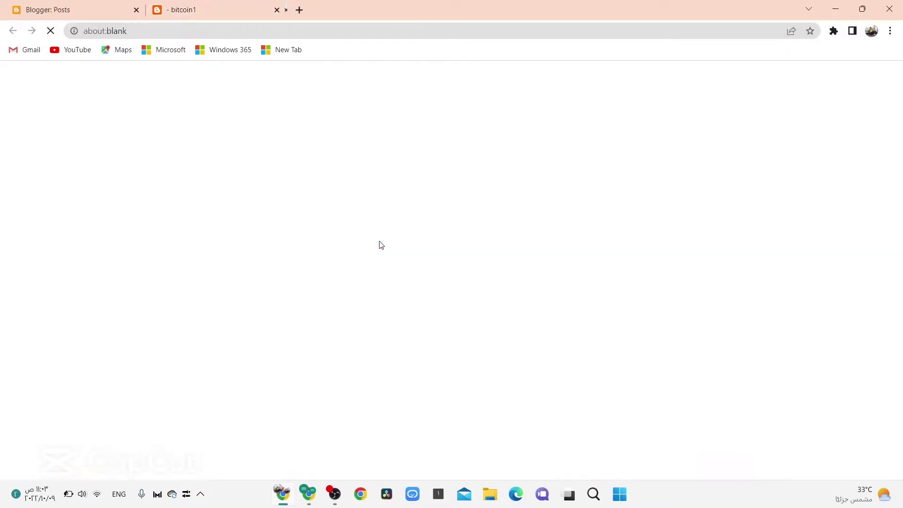
pyautogui.click(417, 10)
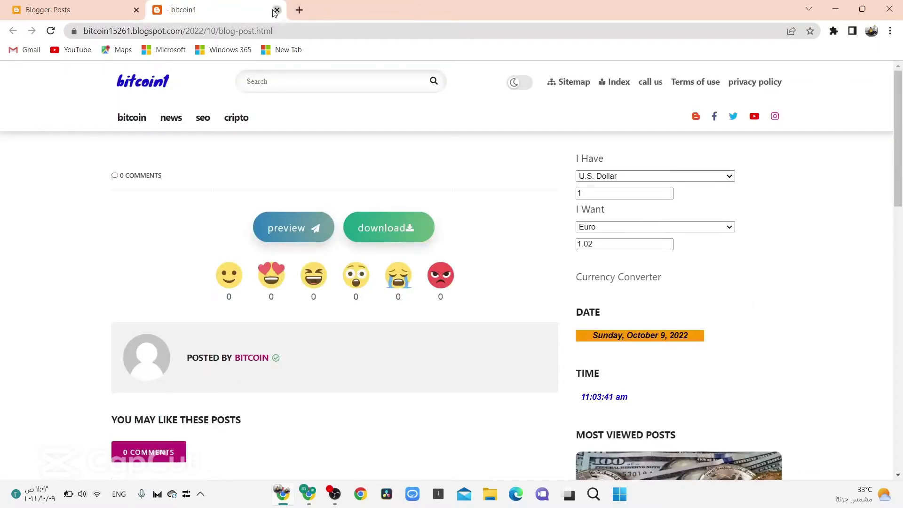
pyautogui.click(274, 10)
# Open the "Bitcoin's Price Is Back Above $21,000" post in Compose view and add the placeholder "downlod code" below the first paragraph
pyautogui.click(341, 243)
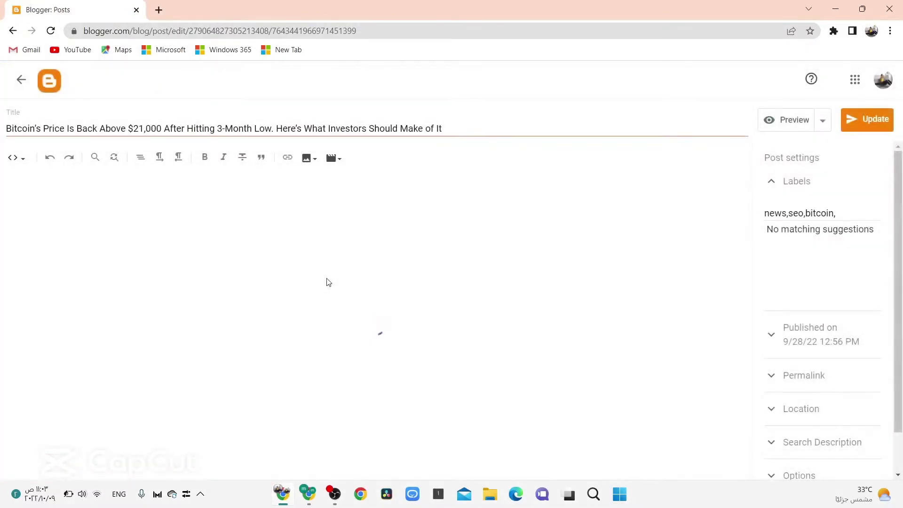
pyautogui.click(15, 158)
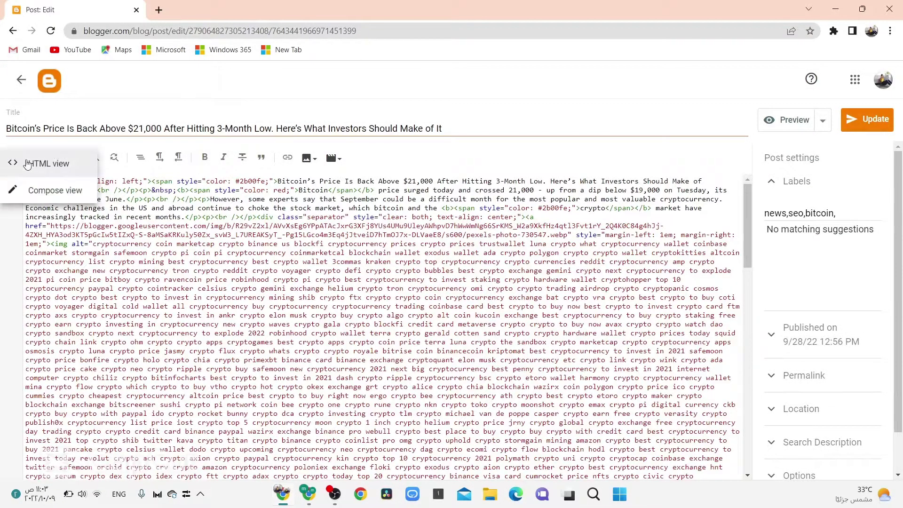
pyautogui.click(41, 189)
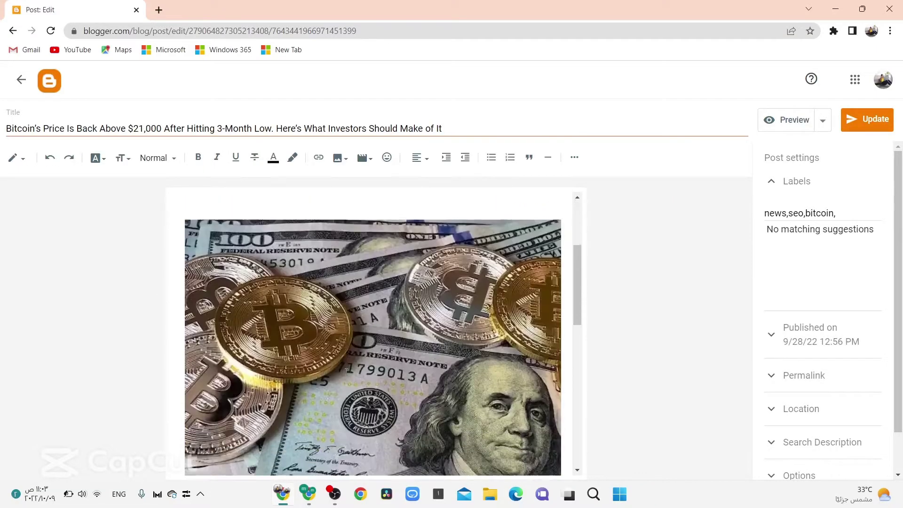
pyautogui.scroll(-6, 346, 372)
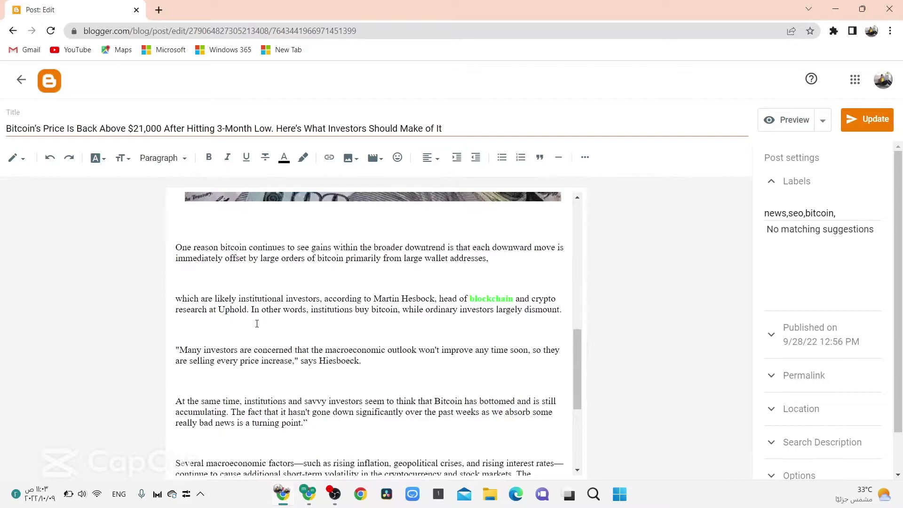
pyautogui.scroll(8, 199, 251)
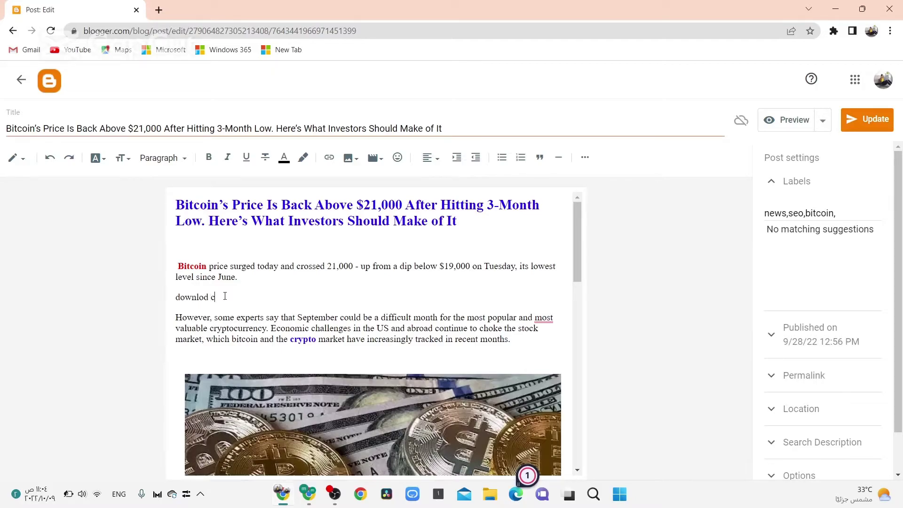
pyautogui.write('e')
# Switch the post to HTML view, copy the TIMbutton code from the how-to article, and return to the post
pyautogui.click(18, 159)
pyautogui.click(45, 144)
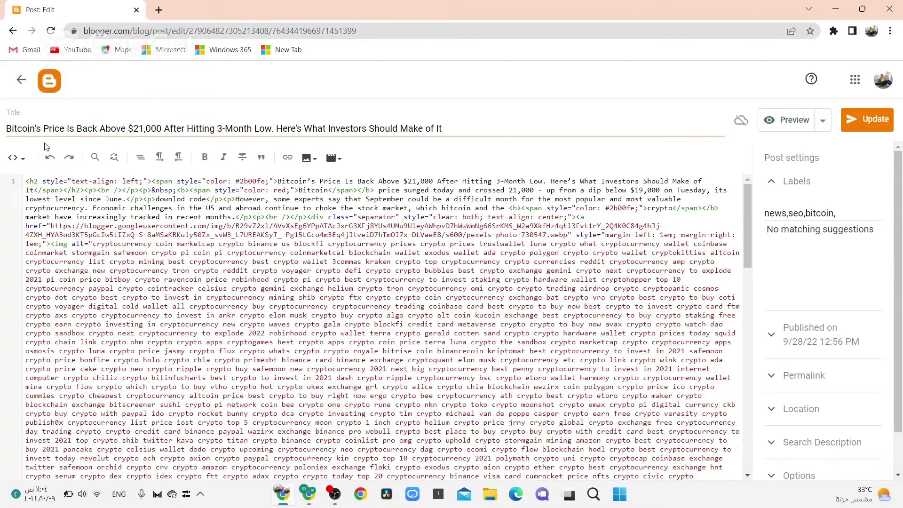
pyautogui.click(308, 495)
pyautogui.click(141, 280)
pyautogui.rightClick(223, 221)
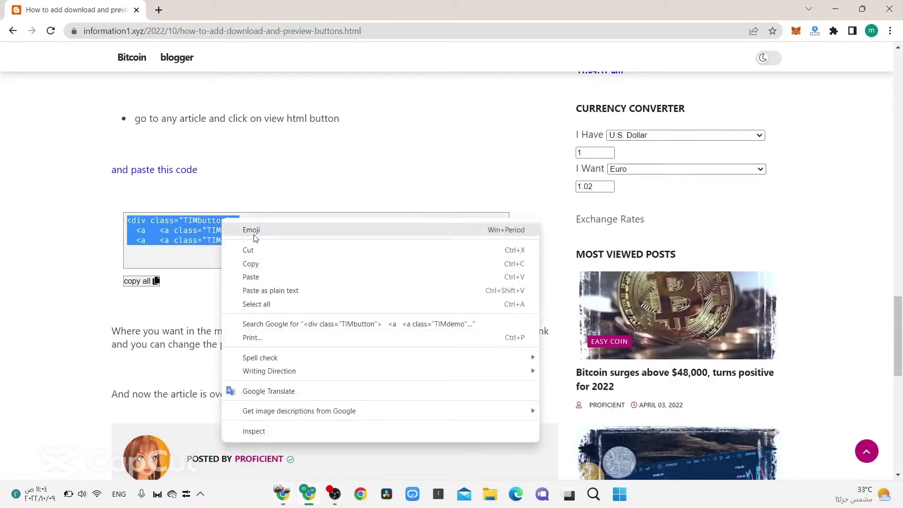
pyautogui.click(265, 260)
pyautogui.click(285, 498)
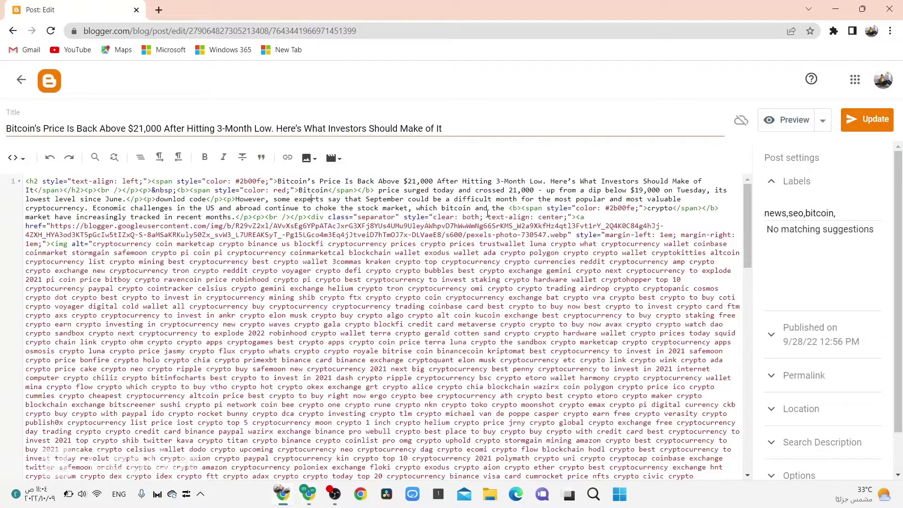
# Check the placeholder's position in Compose view, and look through the post's HTML for the matching spot
pyautogui.click(16, 157)
pyautogui.click(28, 188)
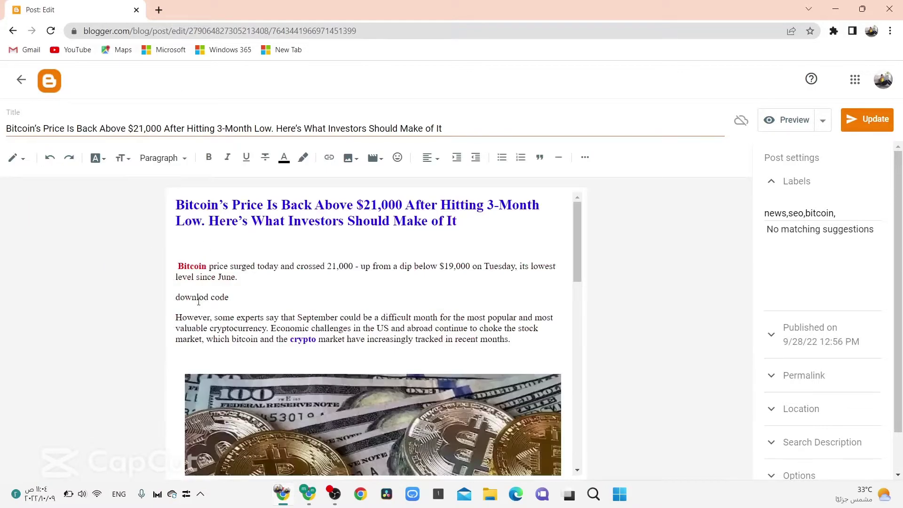
pyautogui.click(19, 159)
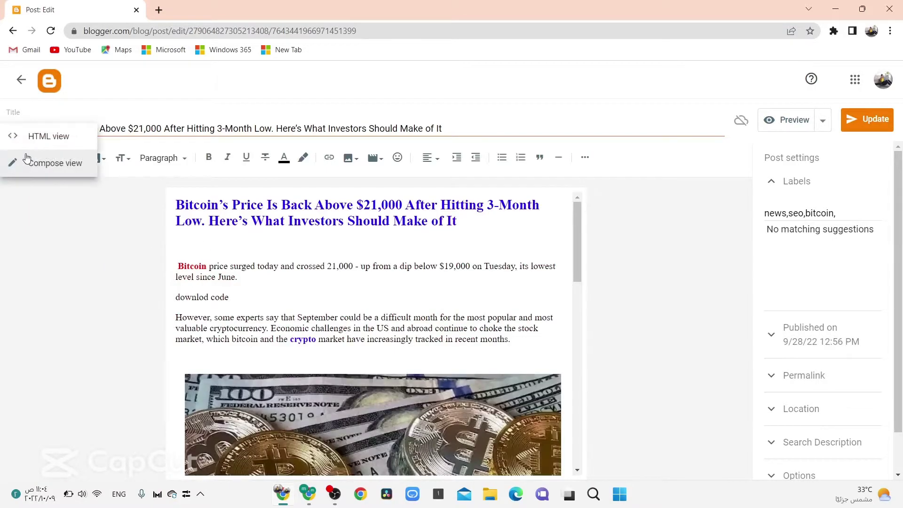
pyautogui.click(28, 141)
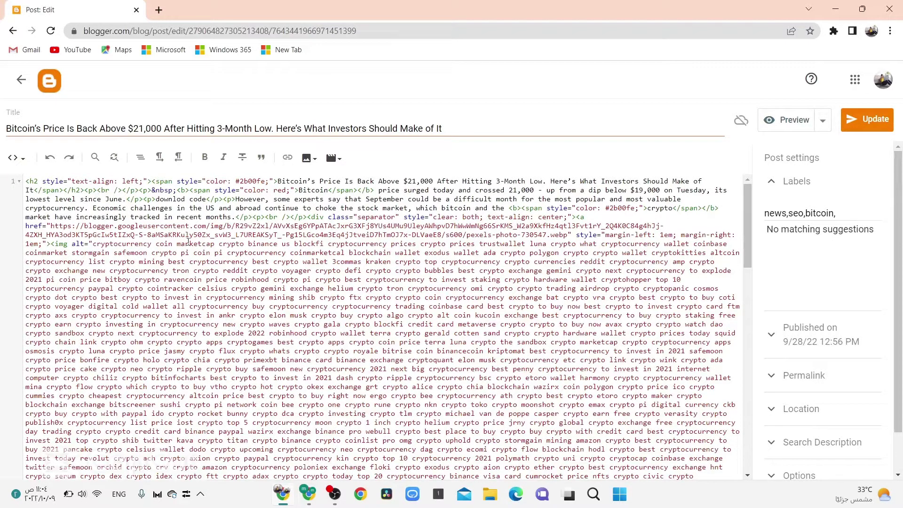
pyautogui.scroll(-1, 188, 242)
pyautogui.scroll(-15, 188, 242)
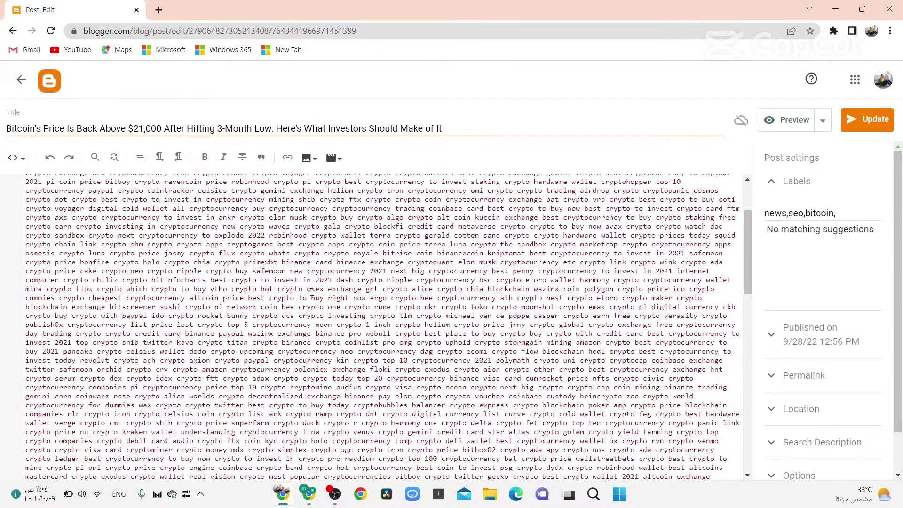
pyautogui.scroll(-6, 312, 291)
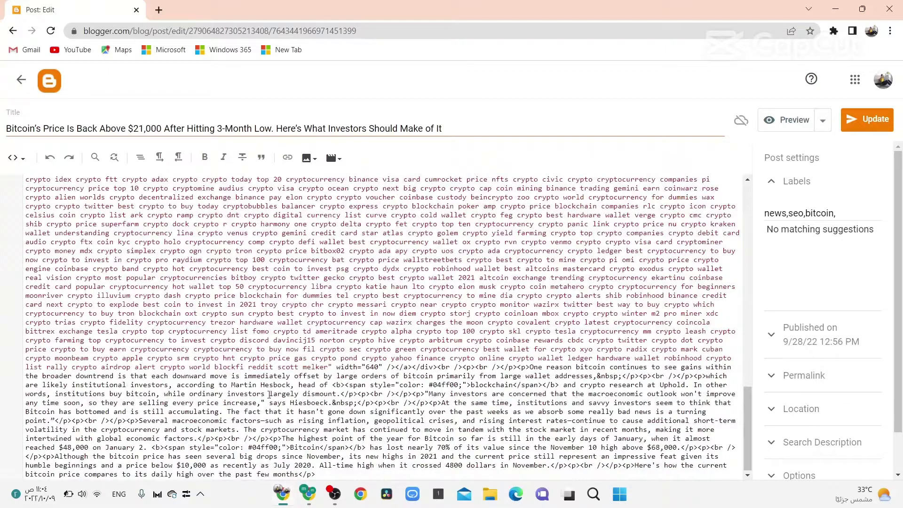
pyautogui.scroll(10, 196, 373)
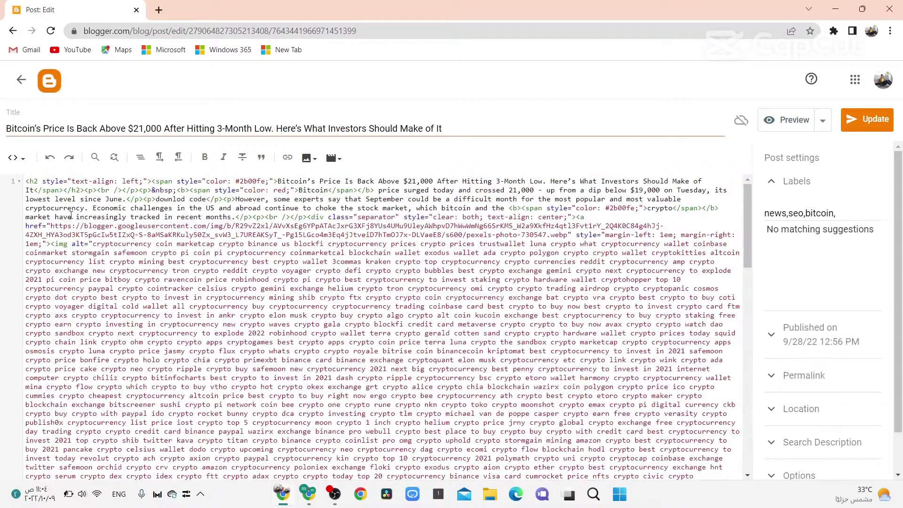
# Search the post's HTML for "downlod code" and replace that placeholder with the copied TIMbutton code
pyautogui.doubleClick(69, 226)
pyautogui.click(379, 216)
pyautogui.hotkey('ctrl', 'f')
pyautogui.write('d')
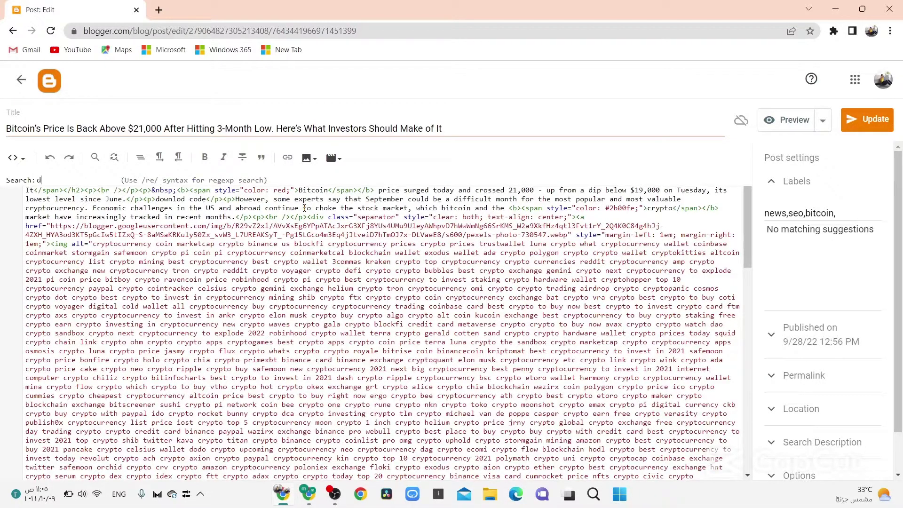
pyautogui.write('ownlod code')
pyautogui.press('Return')
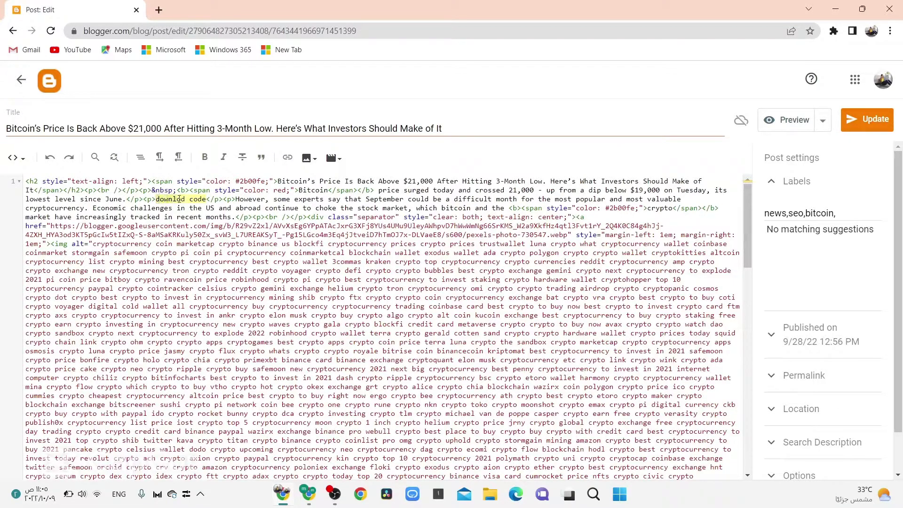
pyautogui.rightClick(205, 199)
pyautogui.click(239, 260)
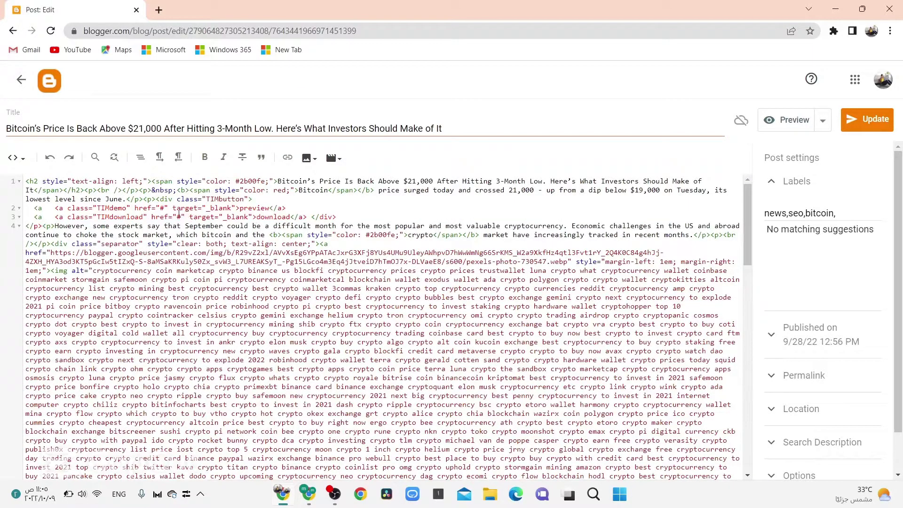
# Copy the URL of the post's edit page from the browser's address
pyautogui.click(230, 30)
pyautogui.rightClick(230, 31)
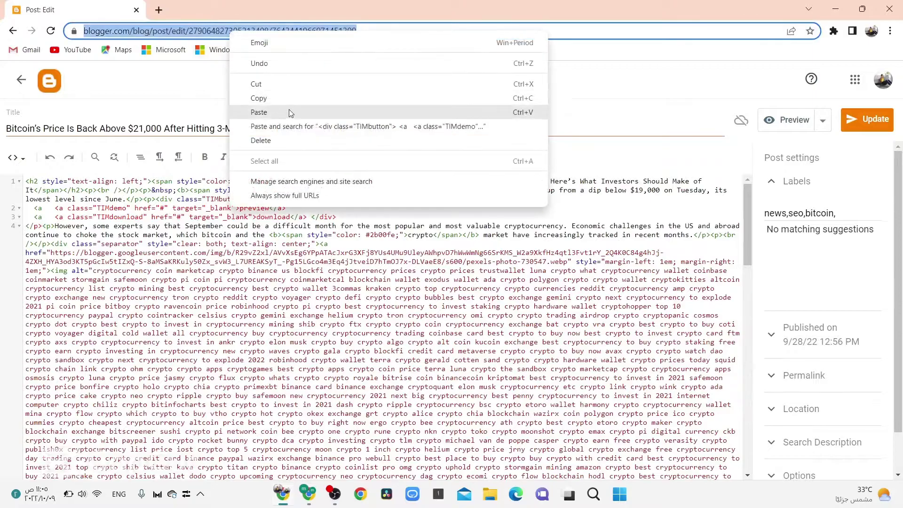
pyautogui.click(281, 96)
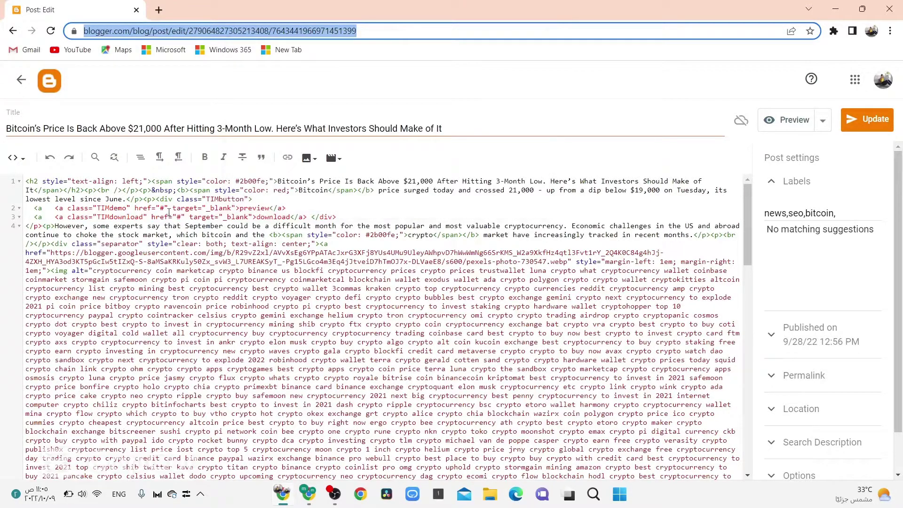
# Delete the stray </p> tag directly after the inserted button code
pyautogui.click(41, 227)
pyautogui.moveTo(40, 227); pyautogui.dragTo(25, 226)
pyautogui.press('BackSpace')
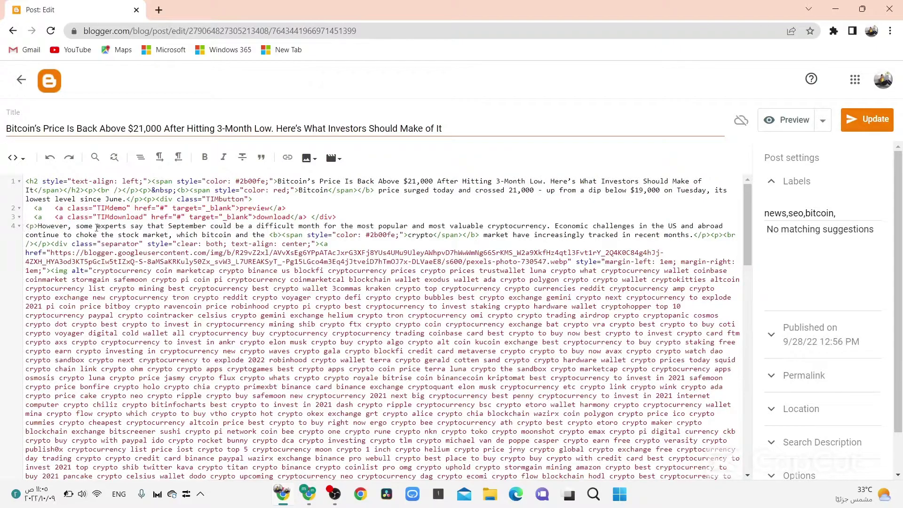
# Replace the # placeholders in this post's TIMdemo and TIMdownload links with the copied page URL
pyautogui.doubleClick(162, 208)
pyautogui.rightClick(162, 209)
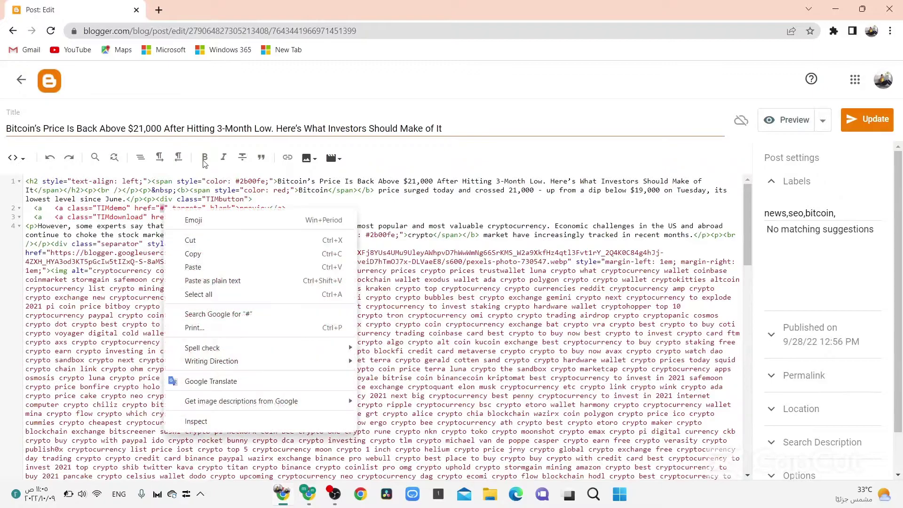
pyautogui.click(202, 267)
pyautogui.doubleClick(179, 217)
pyautogui.rightClick(179, 218)
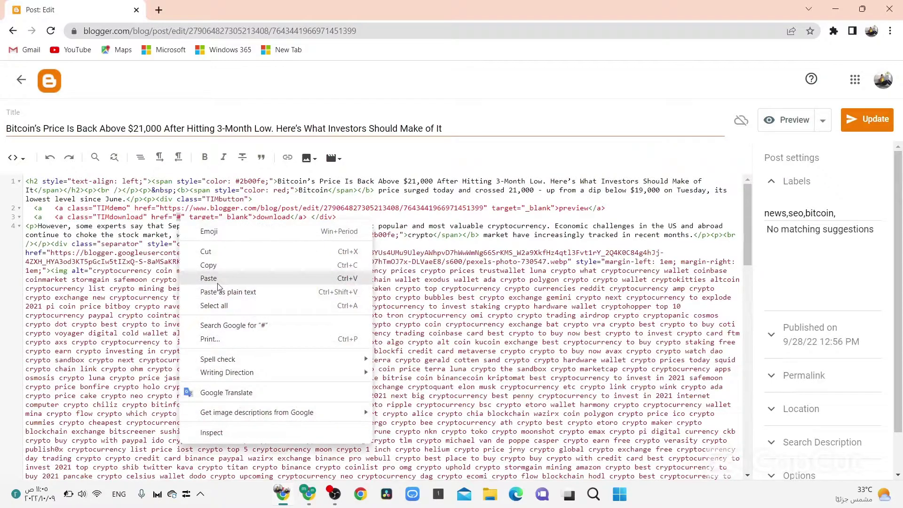
pyautogui.click(217, 284)
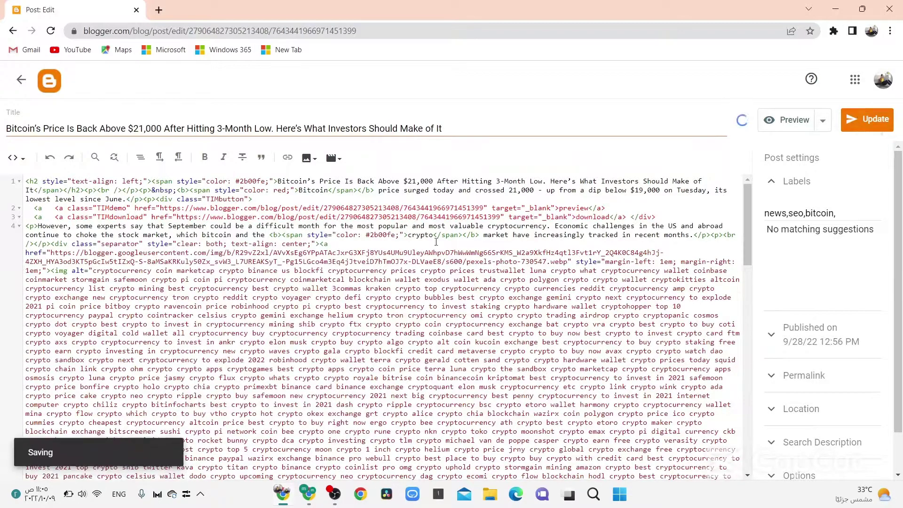
# Return to the posts list, open the published Bitcoin price post on the blog, and examine its preview and download buttons
pyautogui.hotkey('alt', 'Left')
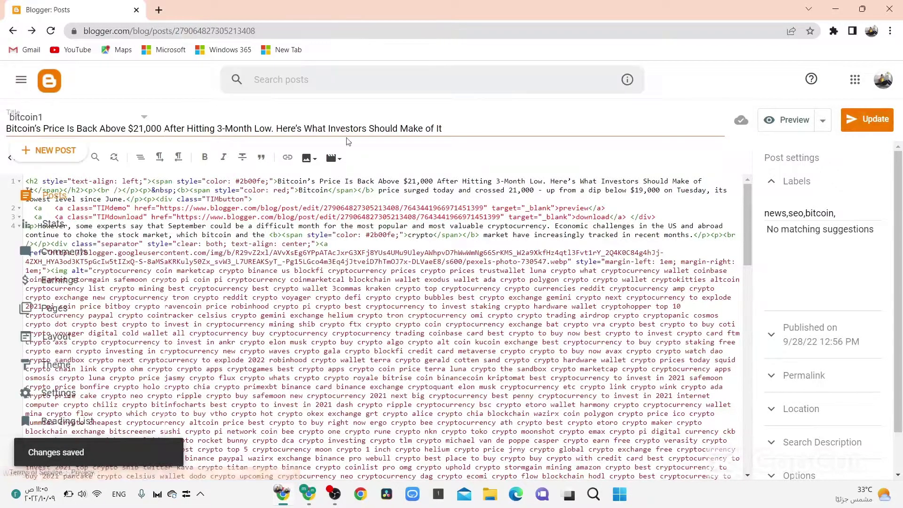
pyautogui.click(782, 234)
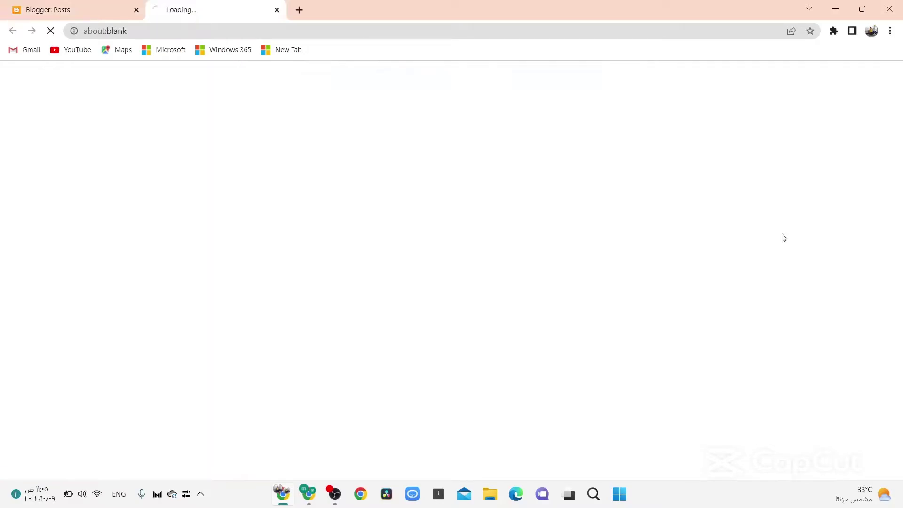
pyautogui.scroll(-2, 282, 292)
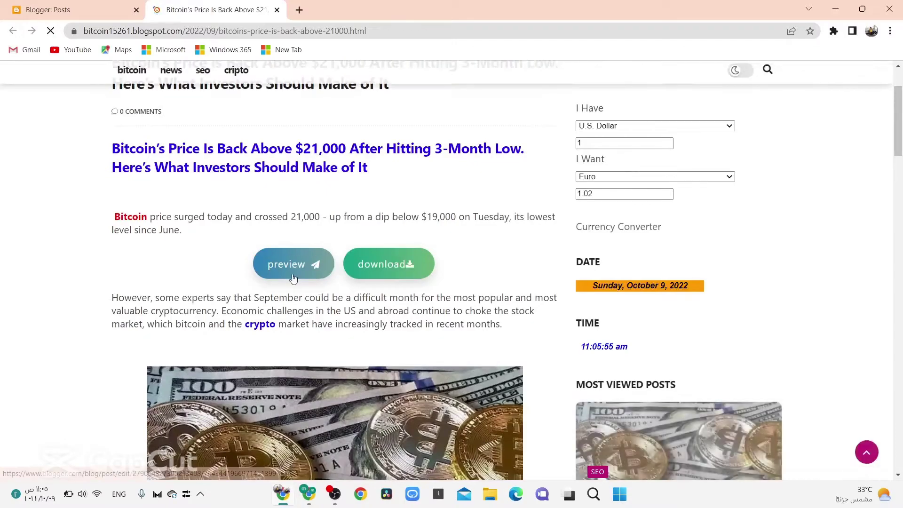
pyautogui.scroll(-2, 292, 278)
pyautogui.scroll(4, 439, 302)
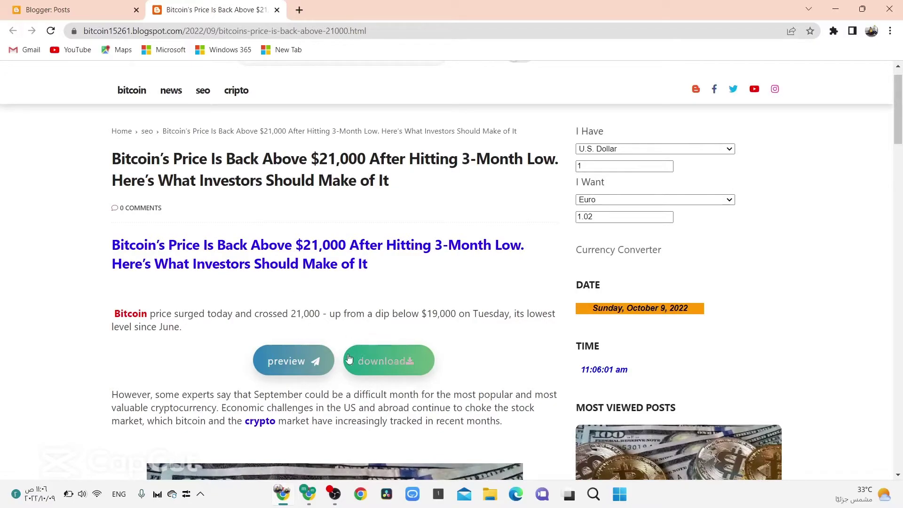
pyautogui.scroll(-1, 339, 329)
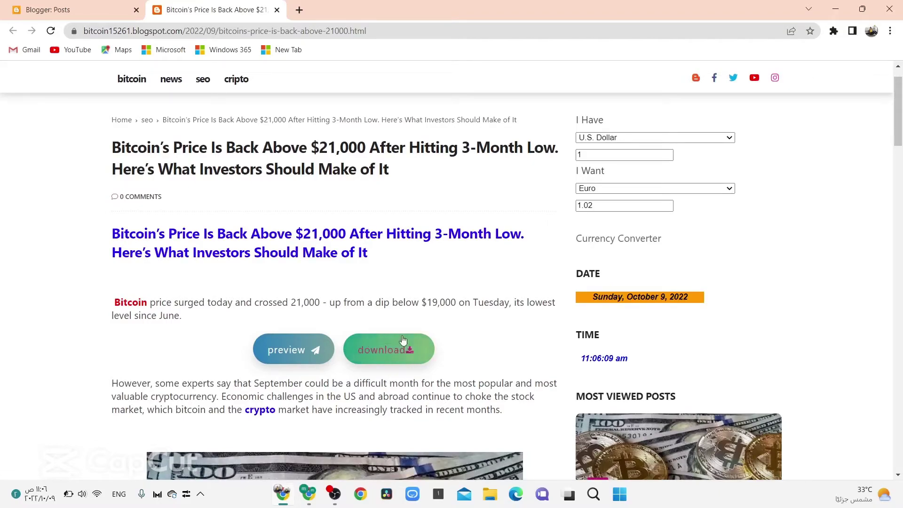
pyautogui.scroll(-7, 408, 401)
pyautogui.scroll(-3, 408, 401)
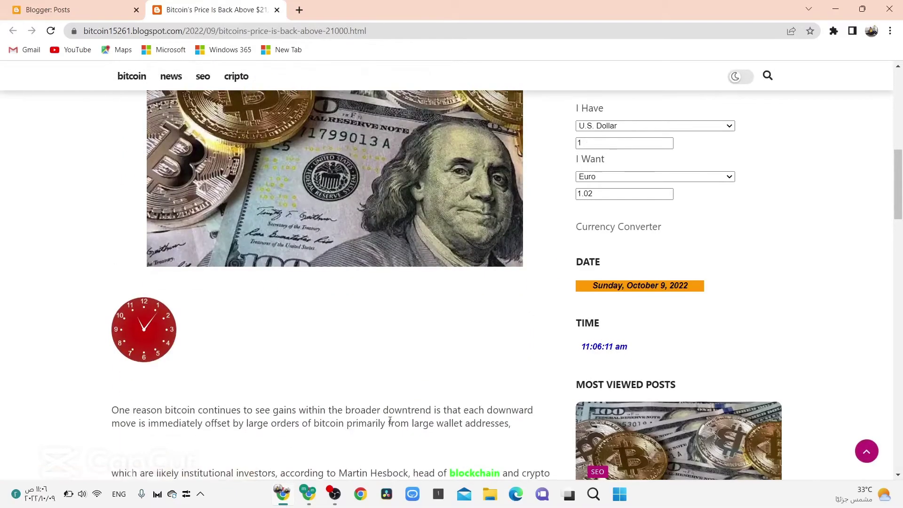
pyautogui.moveTo(333, 494)
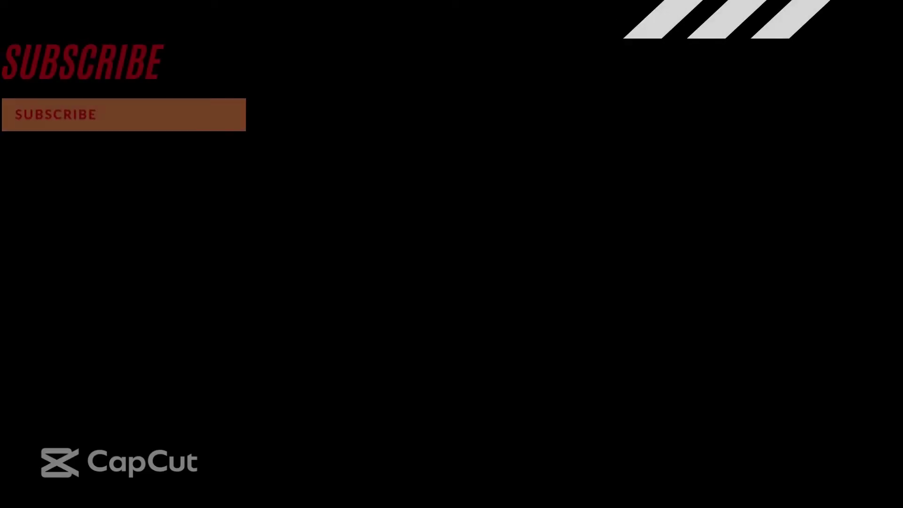